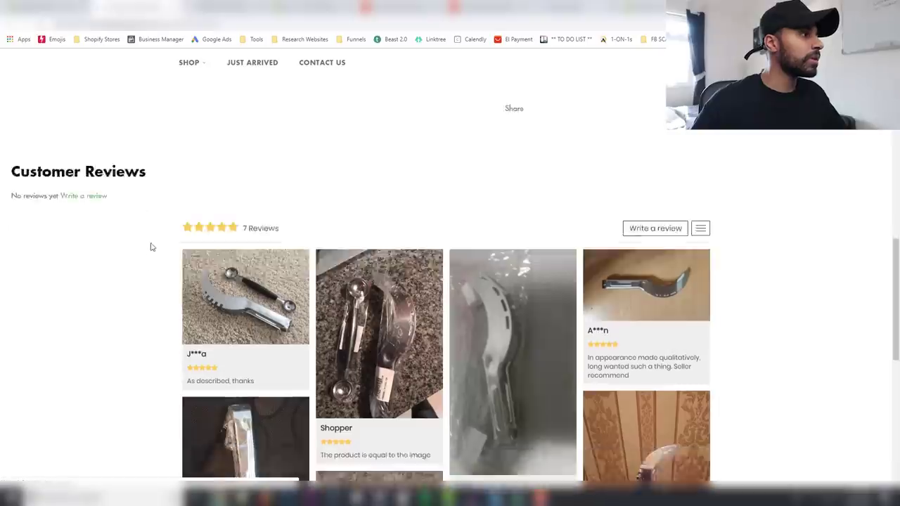
Examine the customer photo reviews on the watermelon slicer product page
{"action": "scroll", "coordinate": [175, 207], "scroll_direction": "up", "scroll_amount": 2}
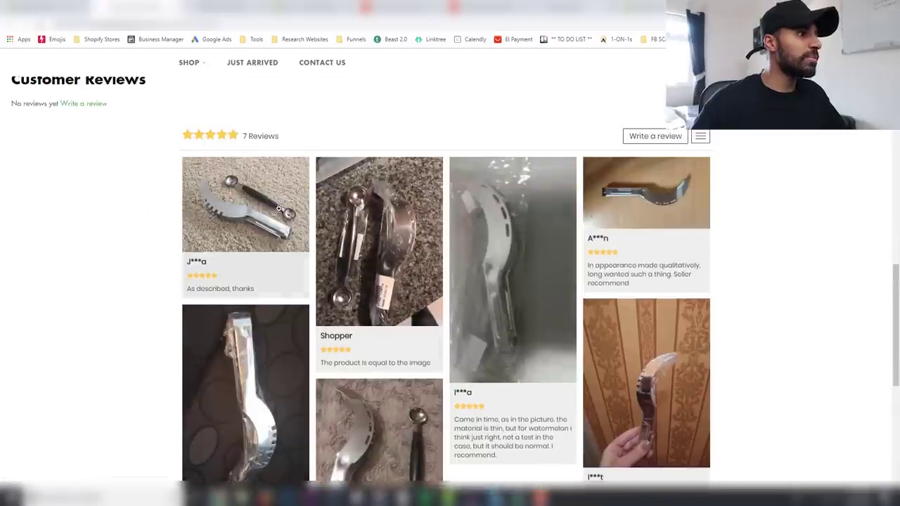
{"action": "scroll", "coordinate": [336, 285], "scroll_direction": "down", "scroll_amount": 5}
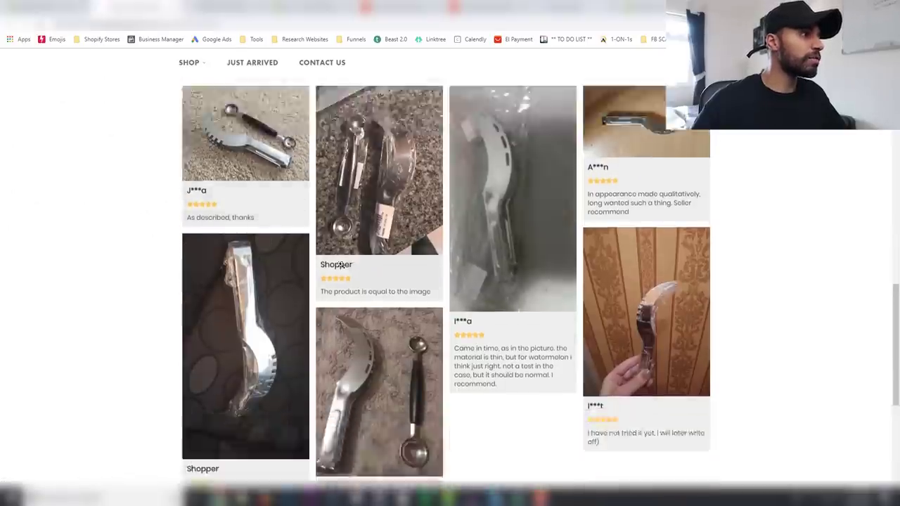
{"action": "scroll", "coordinate": [570, 303], "scroll_direction": "up", "scroll_amount": 6}
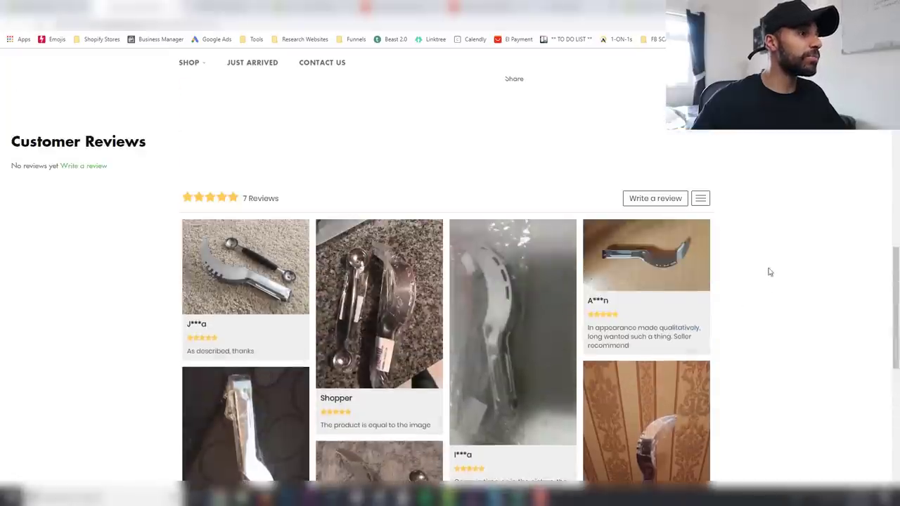
{"action": "scroll", "coordinate": [769, 270], "scroll_direction": "down", "scroll_amount": 3}
Inspect the watermelon slicer page in the mobile layout and check its product images, description and customer reviews
{"action": "right_click", "coordinate": [757, 213]}
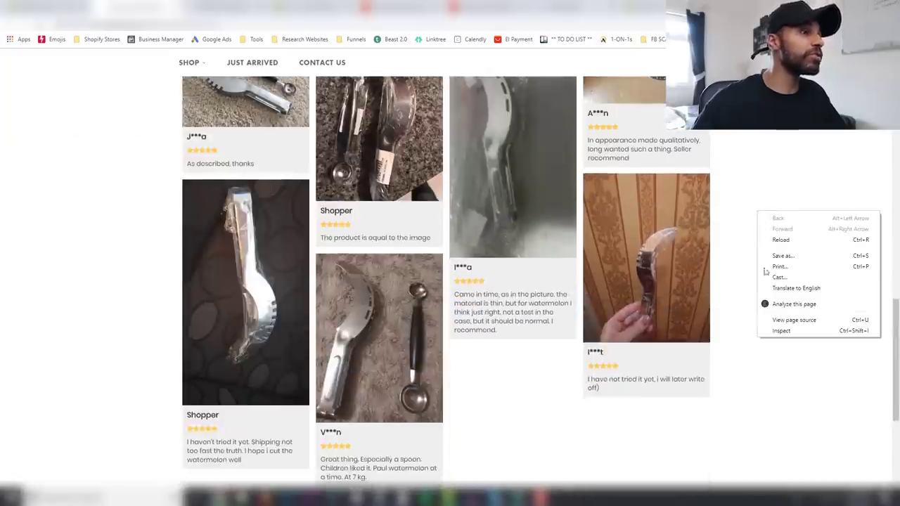
{"action": "left_click", "coordinate": [776, 330]}
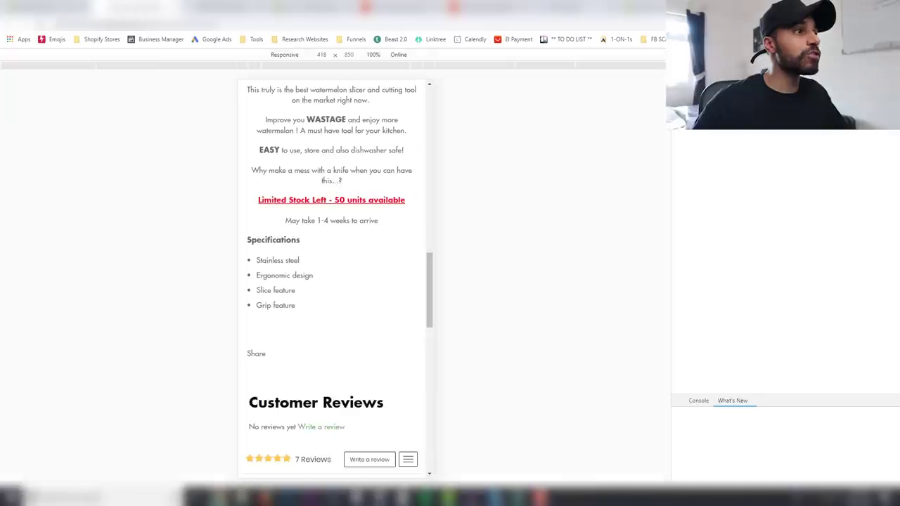
{"action": "scroll", "coordinate": [338, 242], "scroll_direction": "up", "scroll_amount": 5}
{"action": "scroll", "coordinate": [338, 251], "scroll_direction": "up", "scroll_amount": 5}
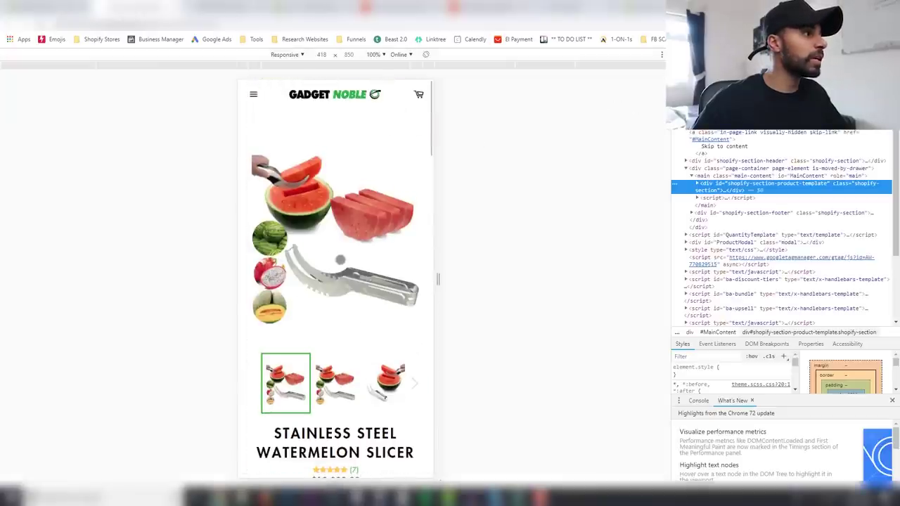
{"action": "scroll", "coordinate": [342, 248], "scroll_direction": "down", "scroll_amount": 13}
{"action": "scroll", "coordinate": [343, 246], "scroll_direction": "down", "scroll_amount": 7}
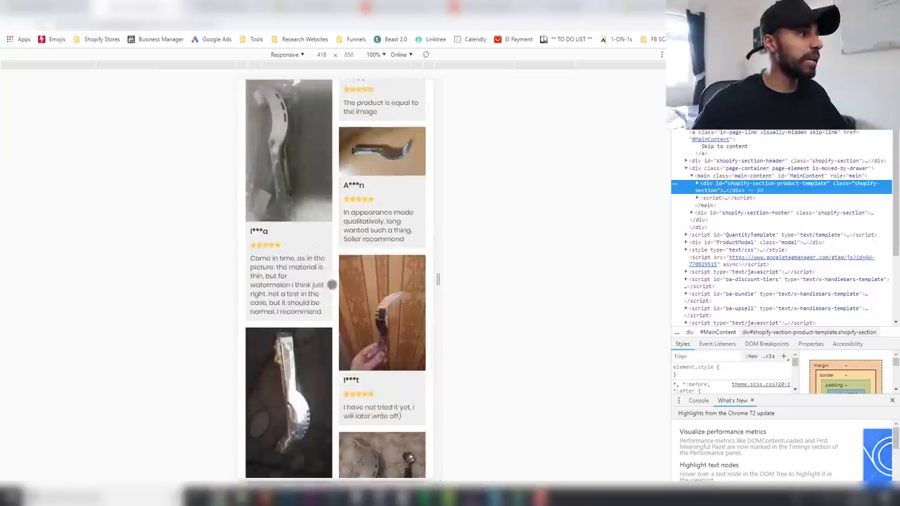
{"action": "scroll", "coordinate": [331, 284], "scroll_direction": "down", "scroll_amount": 2}
{"action": "scroll", "coordinate": [284, 219], "scroll_direction": "down", "scroll_amount": 4}
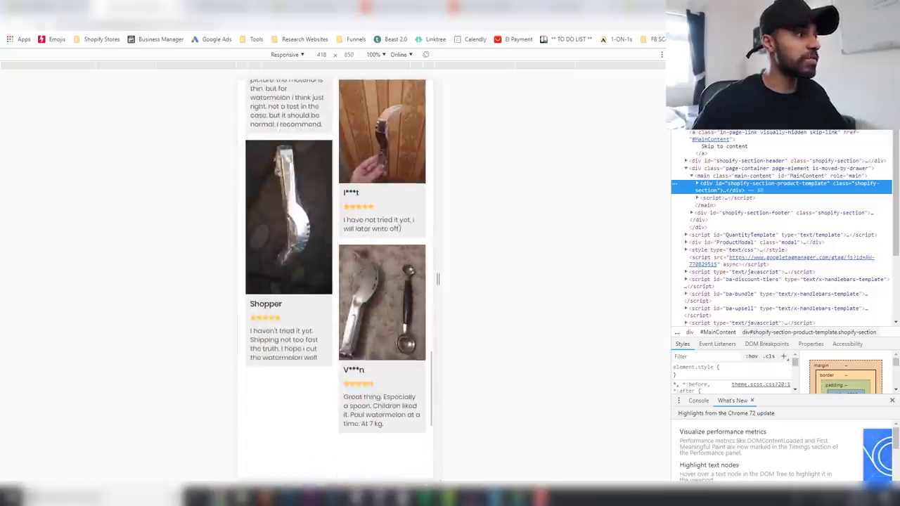
{"action": "scroll", "coordinate": [376, 400], "scroll_direction": "up", "scroll_amount": 10}
{"action": "scroll", "coordinate": [363, 370], "scroll_direction": "up", "scroll_amount": 20}
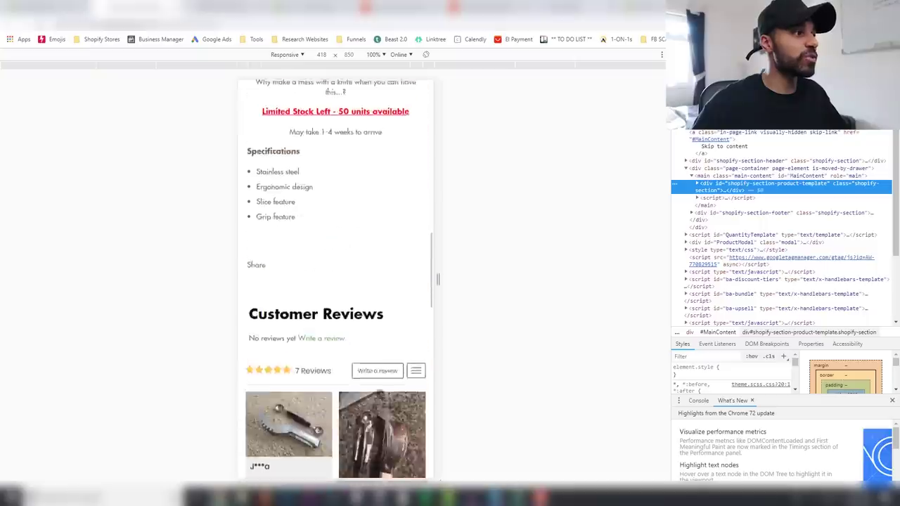
{"action": "scroll", "coordinate": [361, 370], "scroll_direction": "down", "scroll_amount": 3}
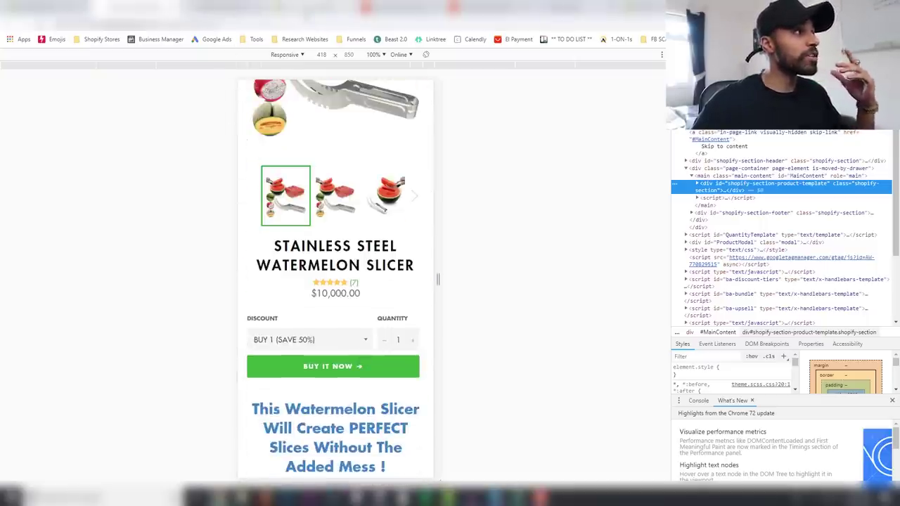
Switch to the Loox - Photo Reviews listing in the Shopify App Store and examine its free trial, media gallery and pricing plans
{"action": "left_click", "coordinate": [366, 9]}
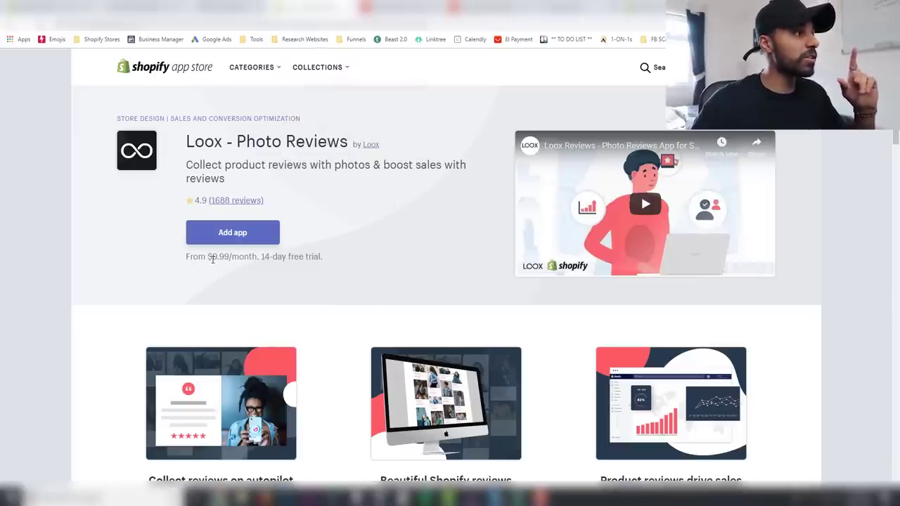
{"action": "left_click_drag", "start_coordinate": [212, 258], "coordinate": [262, 259]}
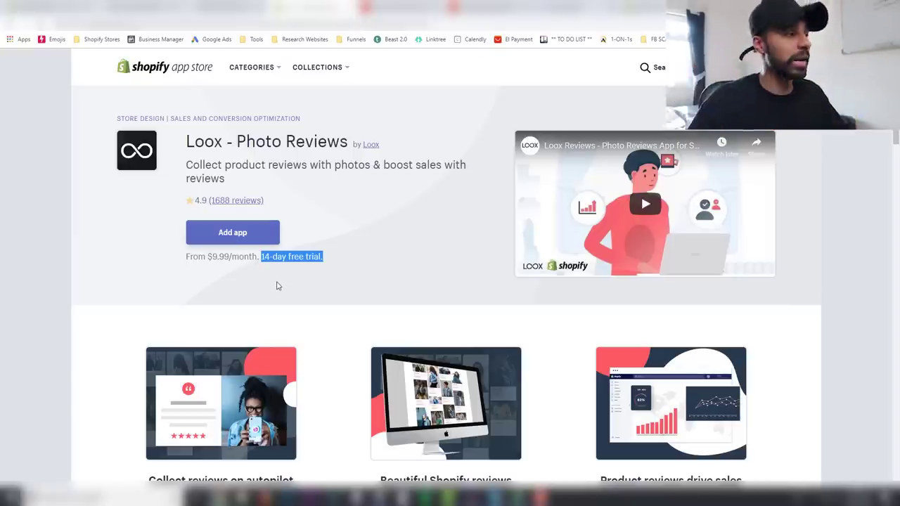
{"action": "scroll", "coordinate": [288, 285], "scroll_direction": "down", "scroll_amount": 8}
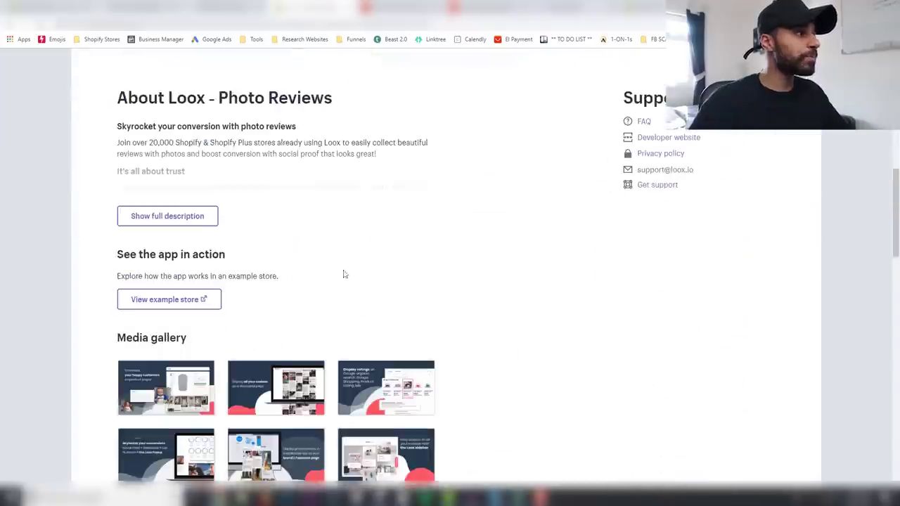
{"action": "scroll", "coordinate": [542, 326], "scroll_direction": "down", "scroll_amount": 4}
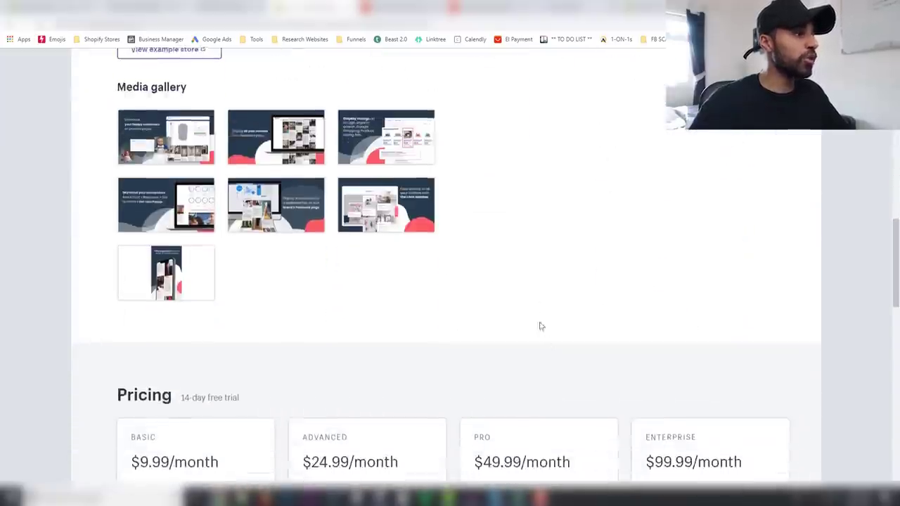
{"action": "scroll", "coordinate": [542, 325], "scroll_direction": "up", "scroll_amount": 10}
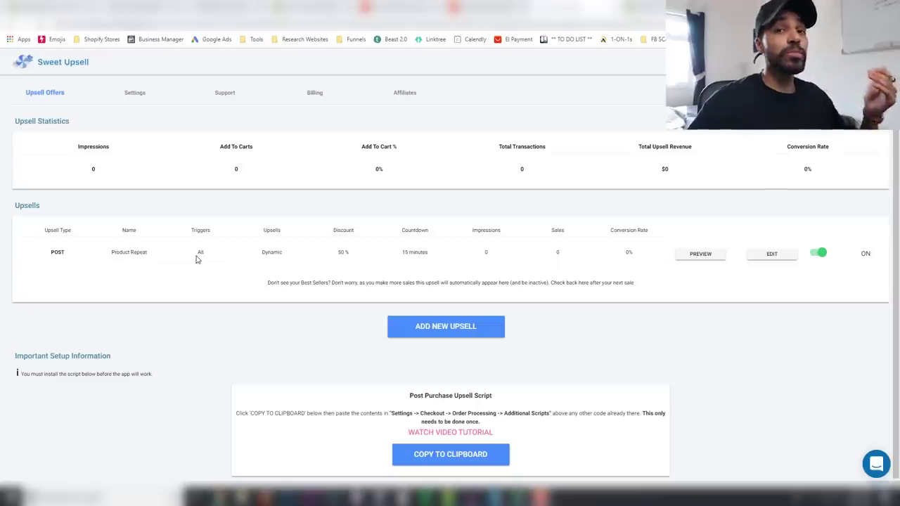
Try to preview the existing Product Repeat upsell in Sweet Upsell and dismiss the message
{"action": "left_click", "coordinate": [706, 257]}
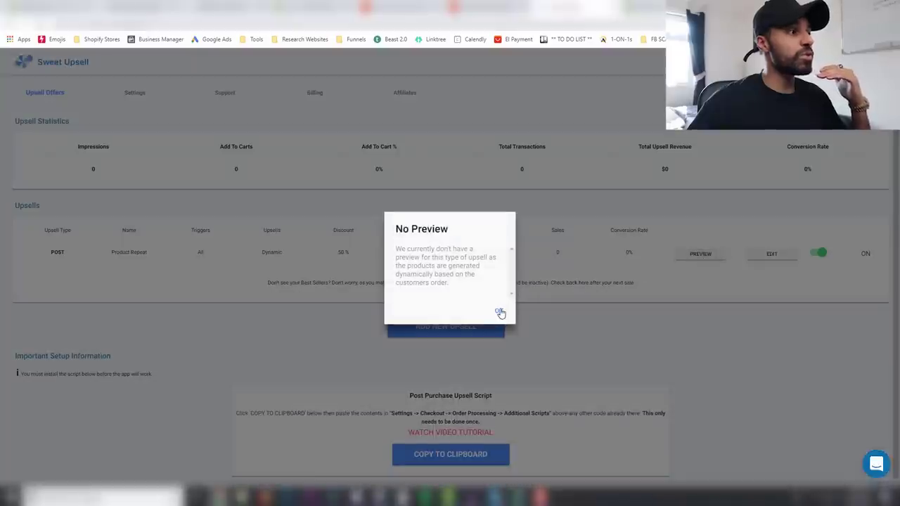
{"action": "left_click", "coordinate": [500, 310]}
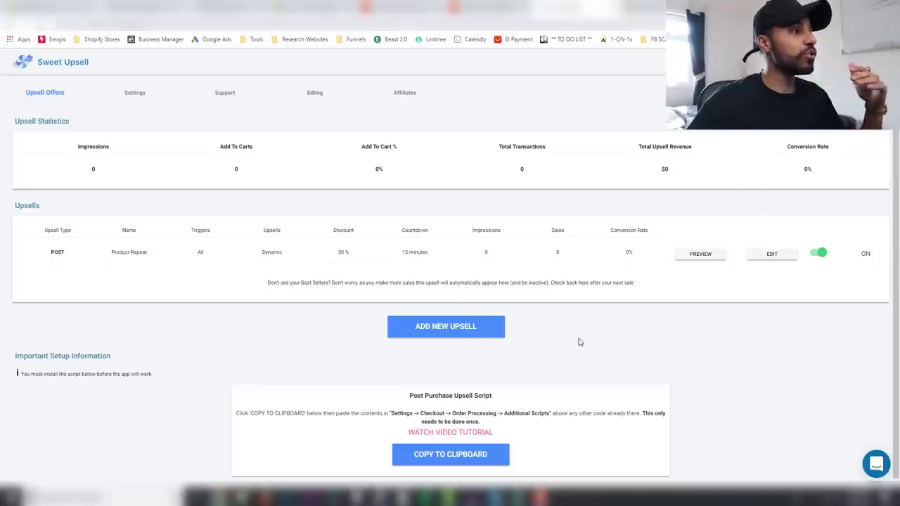
Start a new upsell and choose Stainless Steel Watermelon Slicer as its trigger product
{"action": "left_click", "coordinate": [456, 330]}
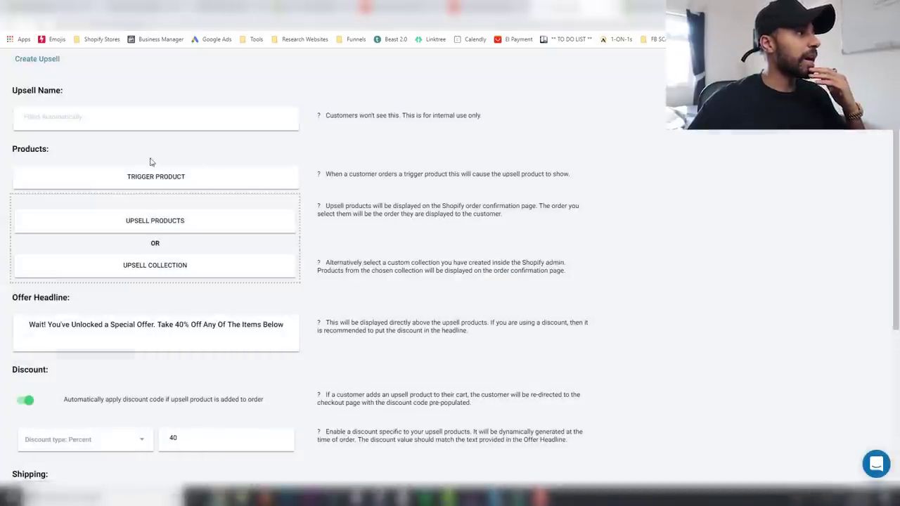
{"action": "left_click", "coordinate": [144, 178]}
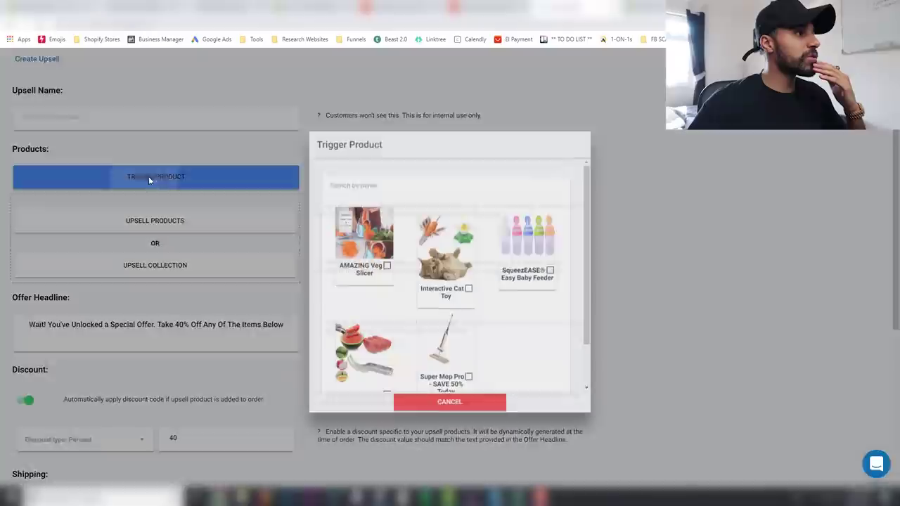
{"action": "scroll", "coordinate": [426, 310], "scroll_direction": "down", "scroll_amount": 1}
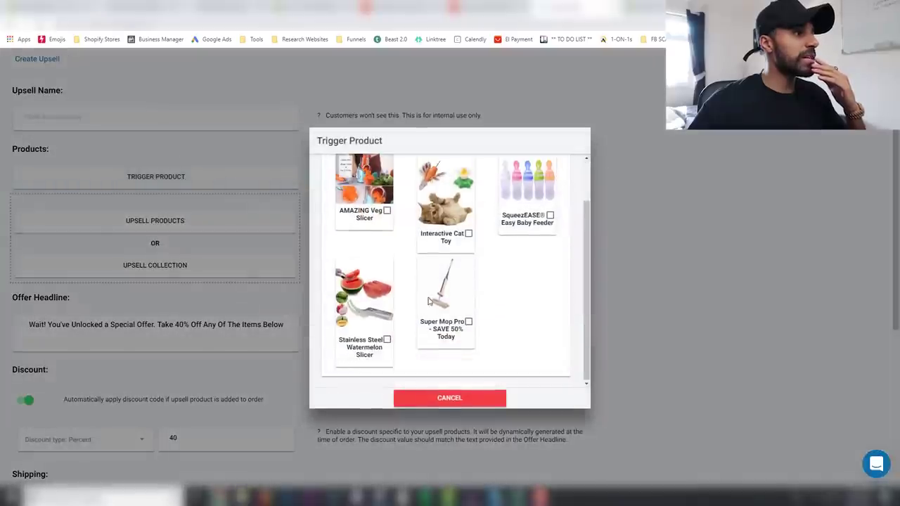
{"action": "left_click", "coordinate": [386, 341]}
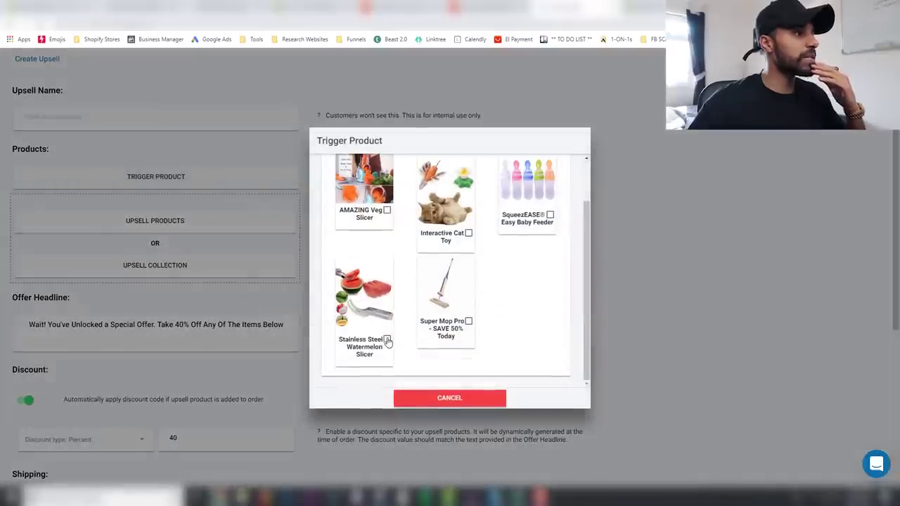
Choose Stainless Steel Watermelon Slicer as the upsell product too and save the selection
{"action": "left_click", "coordinate": [171, 222]}
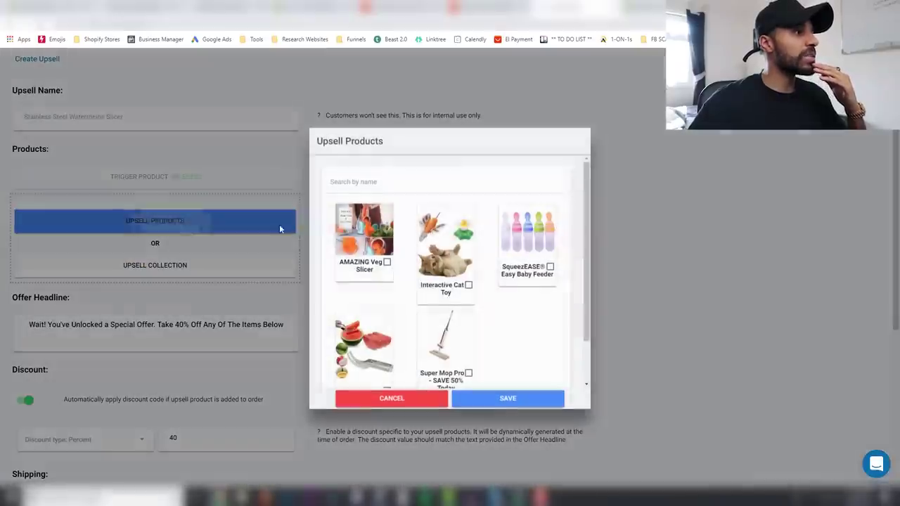
{"action": "scroll", "coordinate": [441, 291], "scroll_direction": "down", "scroll_amount": 1}
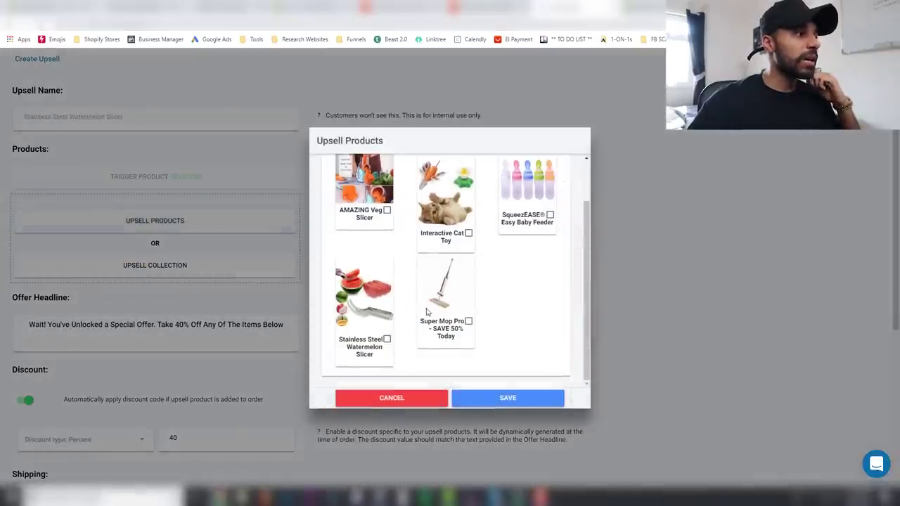
{"action": "left_click", "coordinate": [387, 341]}
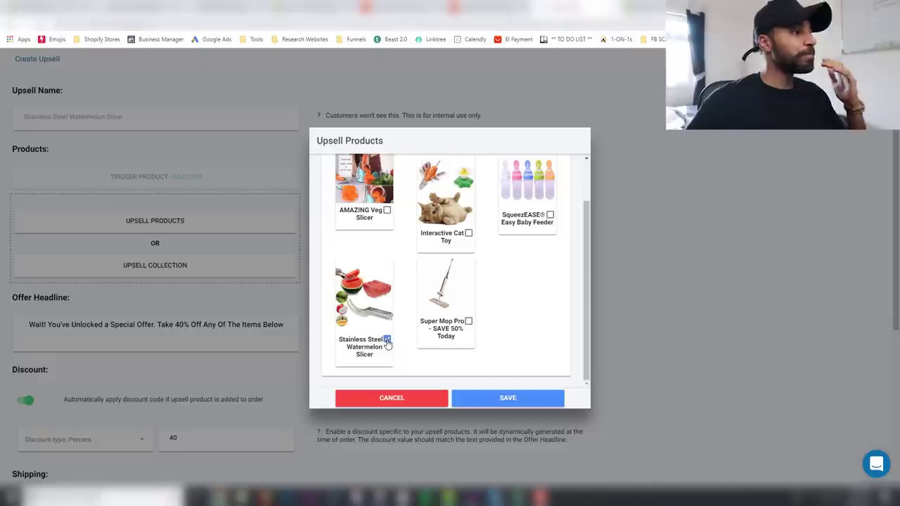
{"action": "left_click", "coordinate": [507, 398]}
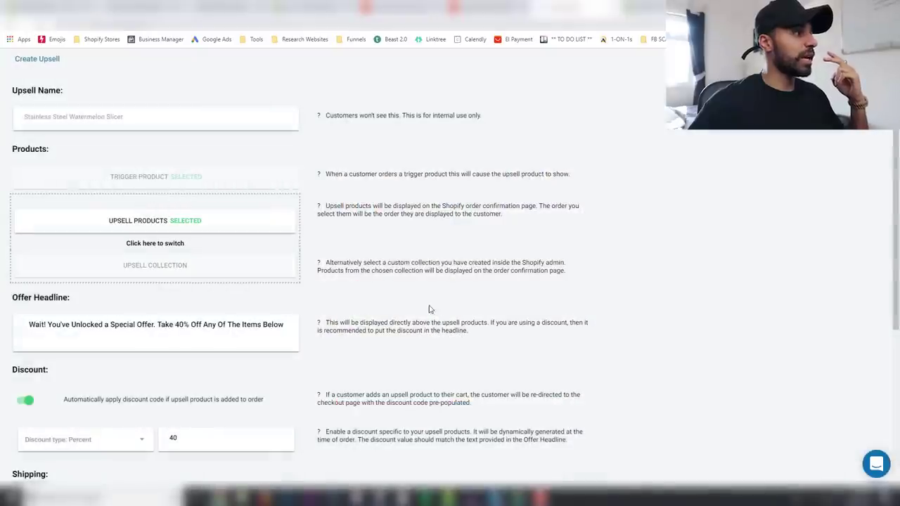
Review the new upsell's product selection, offer headline, discount, shipping and countdown timer settings
{"action": "scroll", "coordinate": [426, 305], "scroll_direction": "down", "scroll_amount": 1}
{"action": "scroll", "coordinate": [423, 292], "scroll_direction": "down", "scroll_amount": 2}
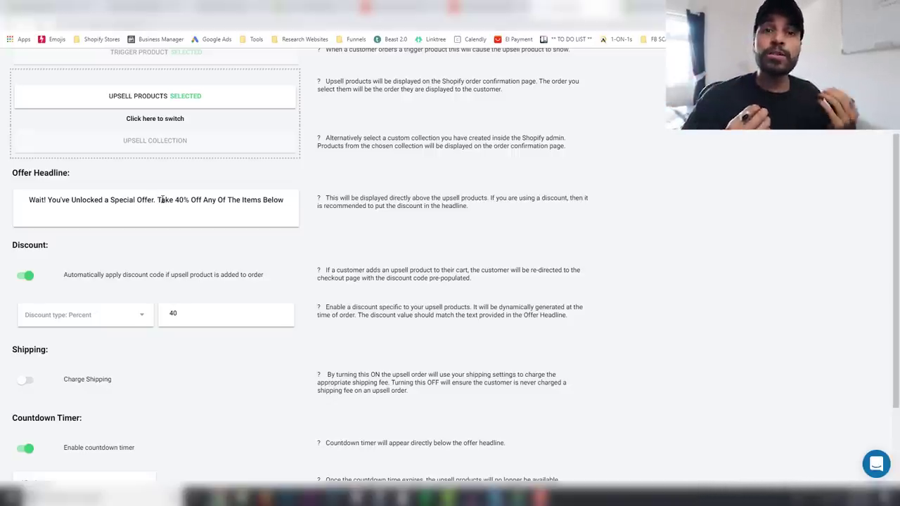
{"action": "left_click", "coordinate": [161, 200]}
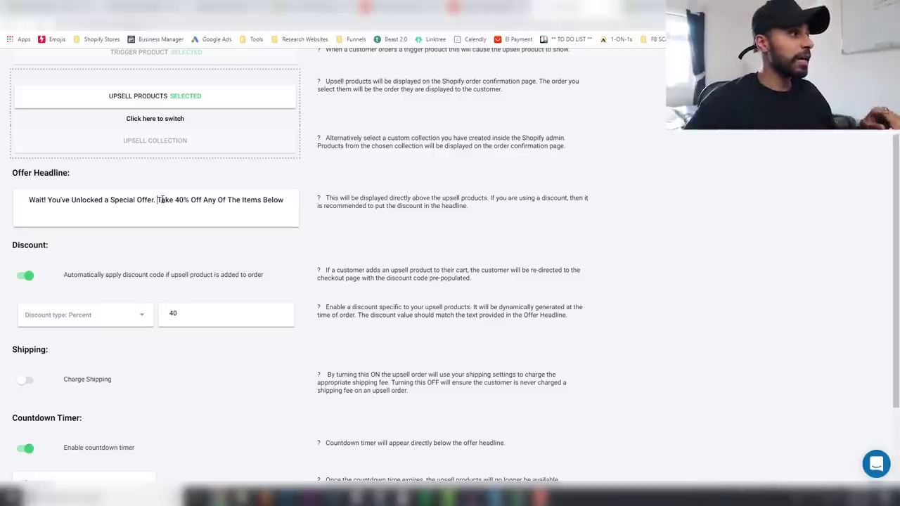
{"action": "scroll", "coordinate": [180, 187], "scroll_direction": "up", "scroll_amount": 2}
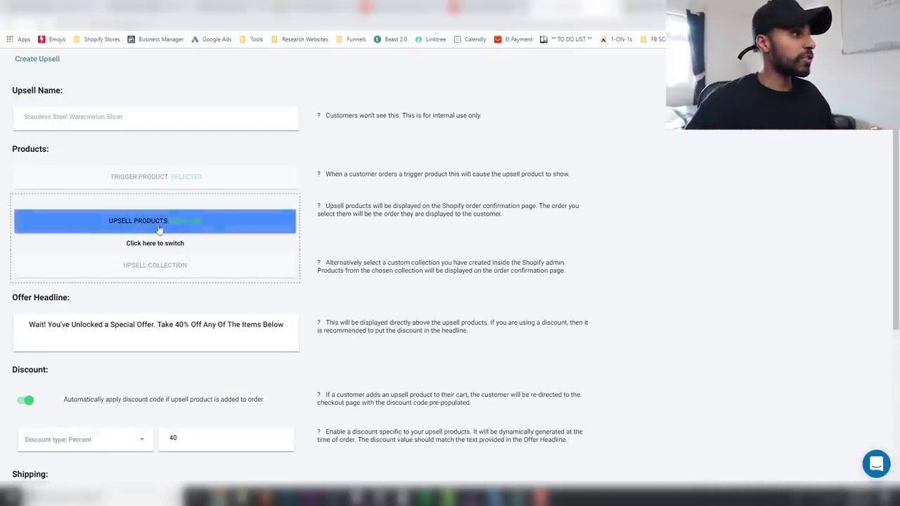
{"action": "scroll", "coordinate": [42, 258], "scroll_direction": "down", "scroll_amount": 1}
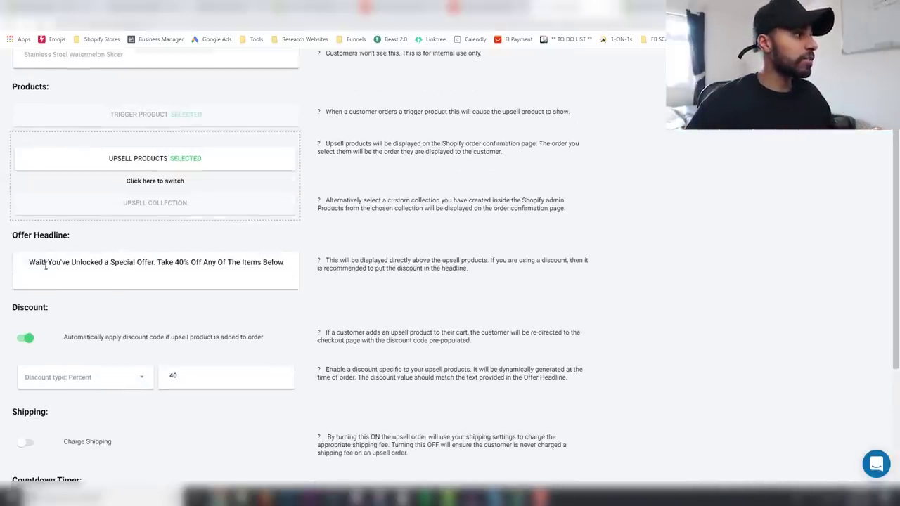
{"action": "left_click", "coordinate": [69, 262]}
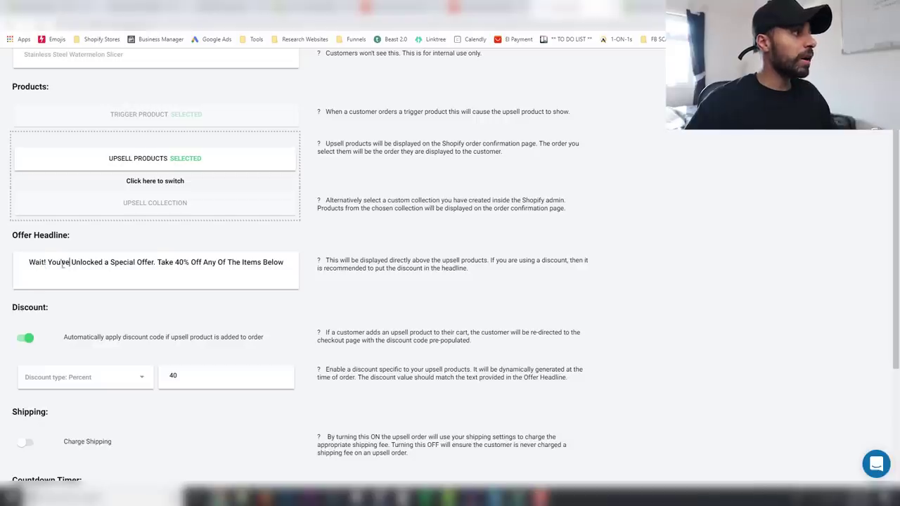
Replace "Take" with "Add Another One With" before "40% Off" in the upsell's offer headline
{"action": "left_click", "coordinate": [156, 262]}
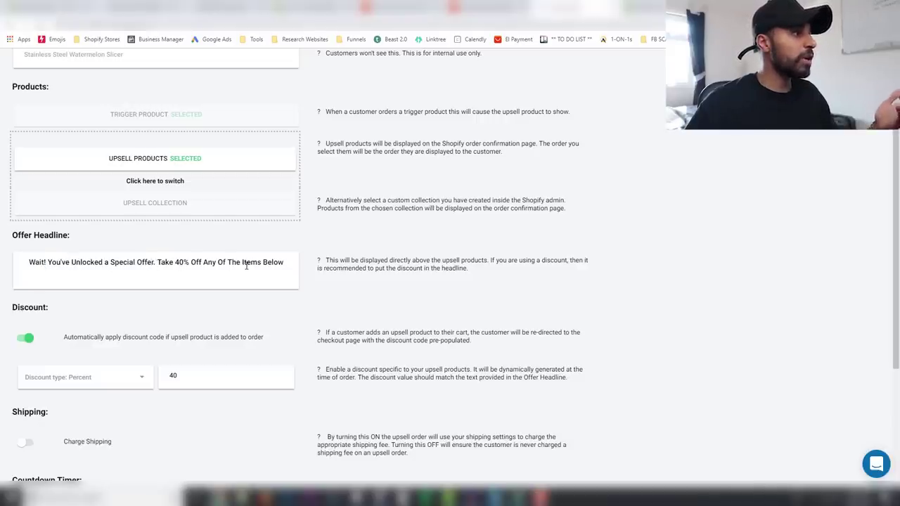
{"action": "scroll", "coordinate": [237, 286], "scroll_direction": "down", "scroll_amount": 2}
{"action": "scroll", "coordinate": [239, 285], "scroll_direction": "up", "scroll_amount": 3}
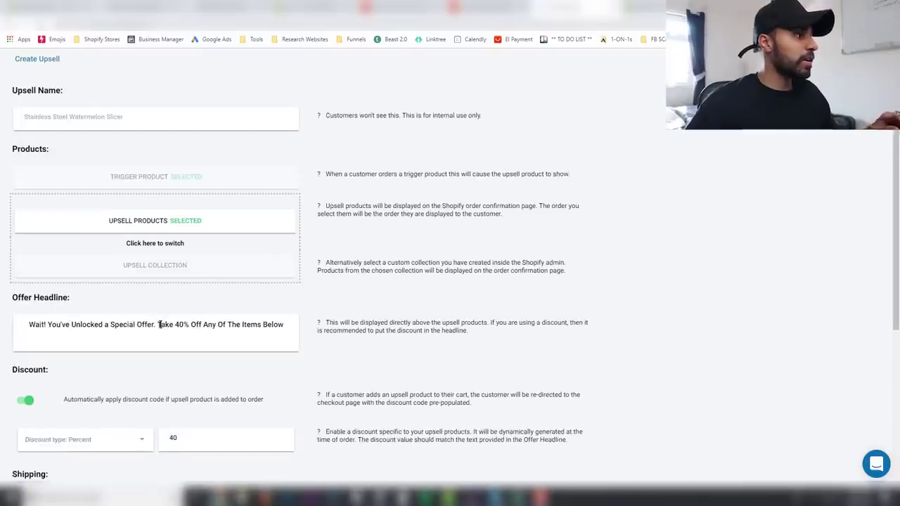
{"action": "type", "text": "Add a"}
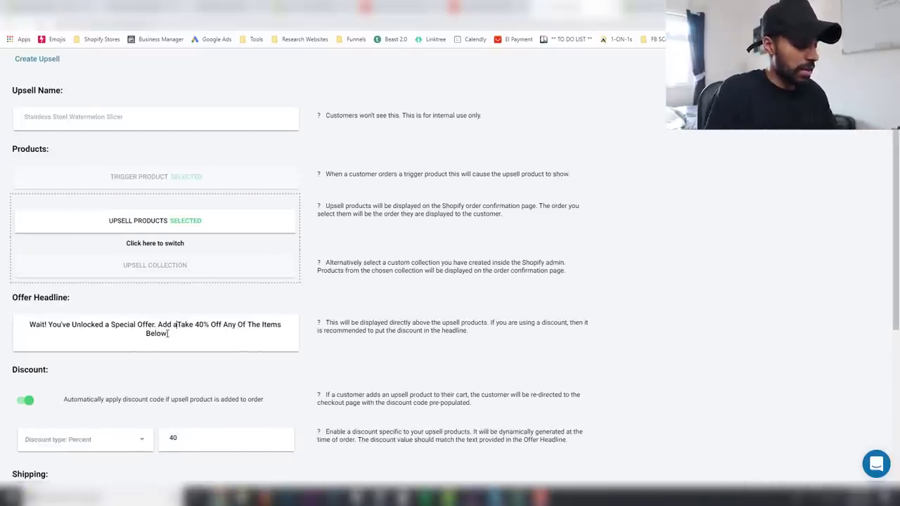
{"action": "key", "text": "BackSpace"}
{"action": "type", "text": "Another O"}
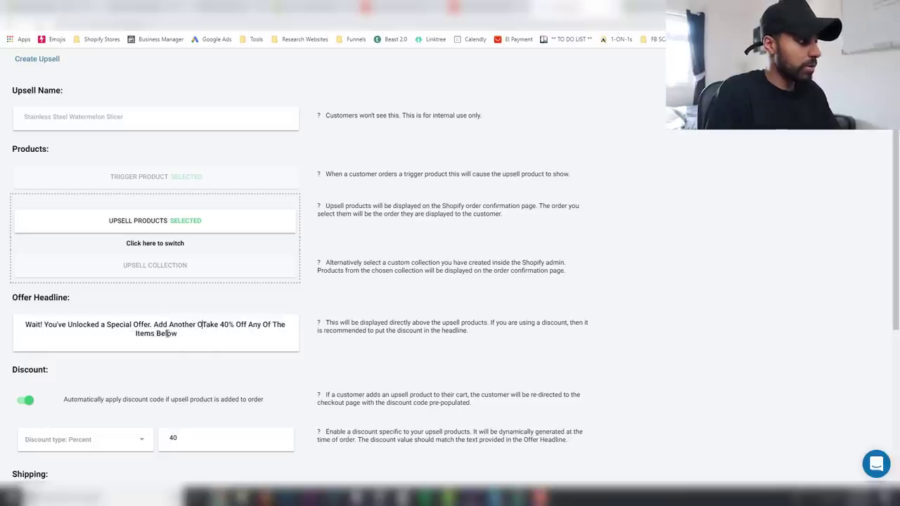
{"action": "type", "text": "ne i"}
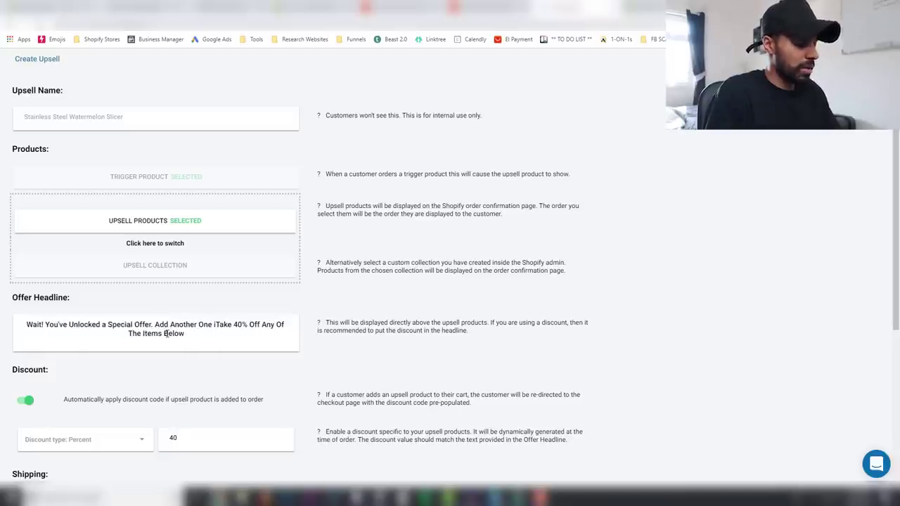
{"action": "key", "text": "BackSpace"}
{"action": "type", "text": "With"}
{"action": "key", "text": "Delete"}
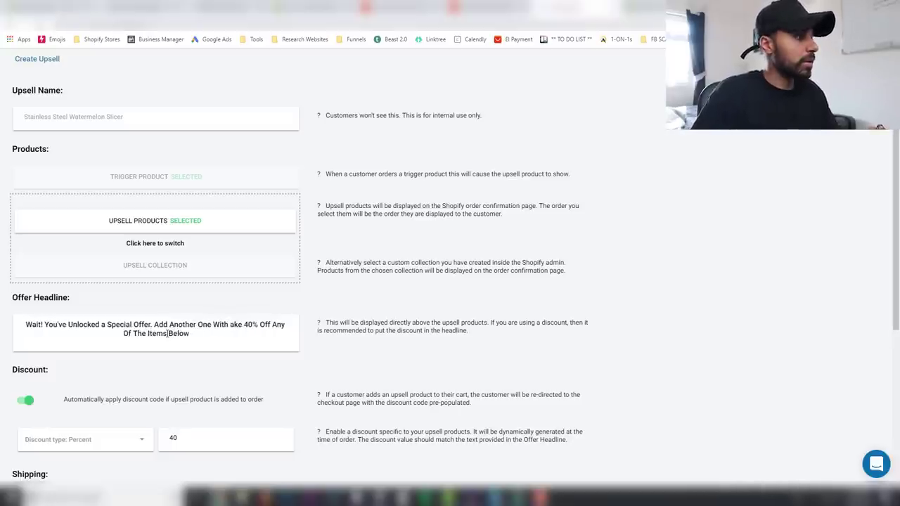
{"action": "key", "text": "Delete"}
{"action": "key", "text": "Delete"}
{"action": "key", "text": "Delete"}
{"action": "key", "text": "Delete"}
{"action": "key", "text": "Delete"}
{"action": "type", "text": "4"}
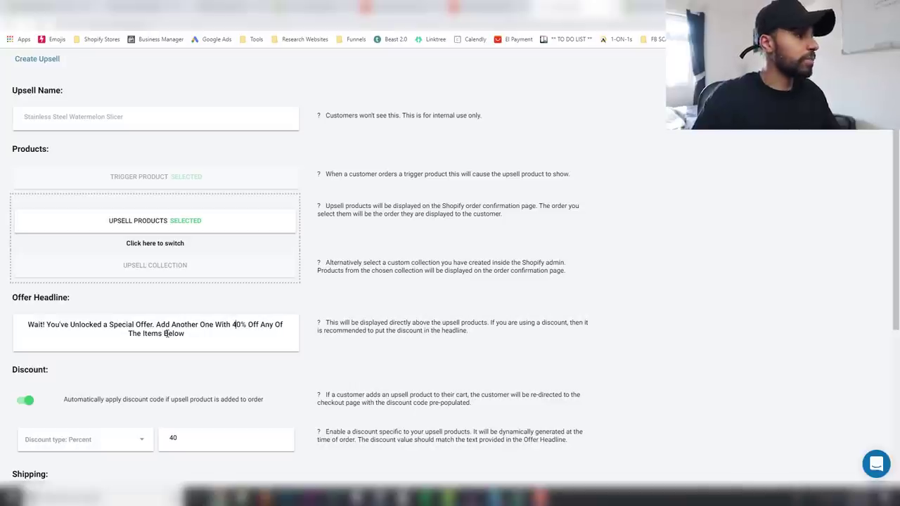
Remove "Any Of The Items Below" from the offer headline and end it with an exclamation mark after "40% Off"
{"action": "left_click_drag", "start_coordinate": [185, 334], "coordinate": [260, 322]}
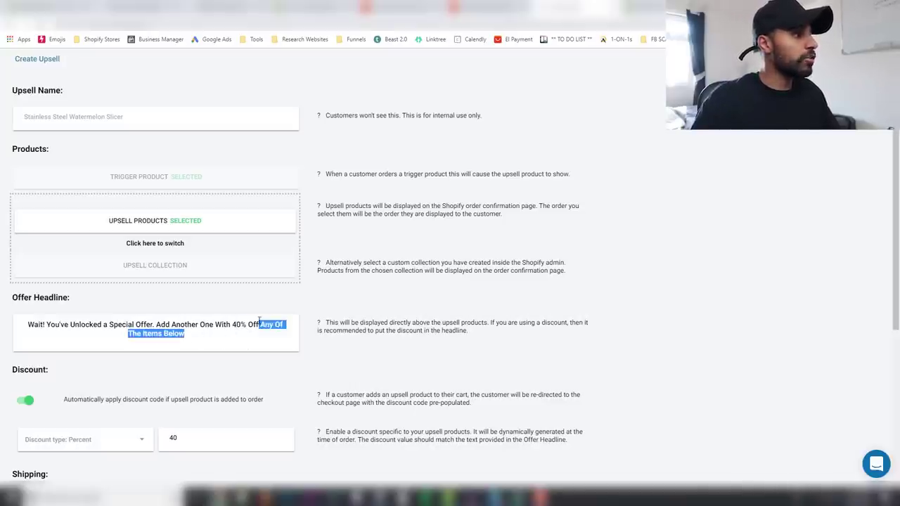
{"action": "key", "text": "Right"}
{"action": "left_click", "coordinate": [261, 320], "text": "shift"}
{"action": "key", "text": "BackSpace"}
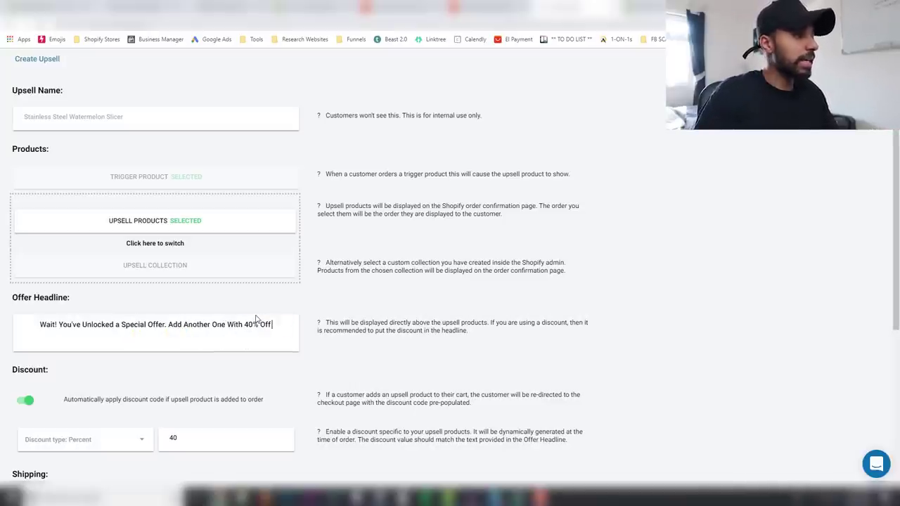
{"action": "type", "text": "!"}
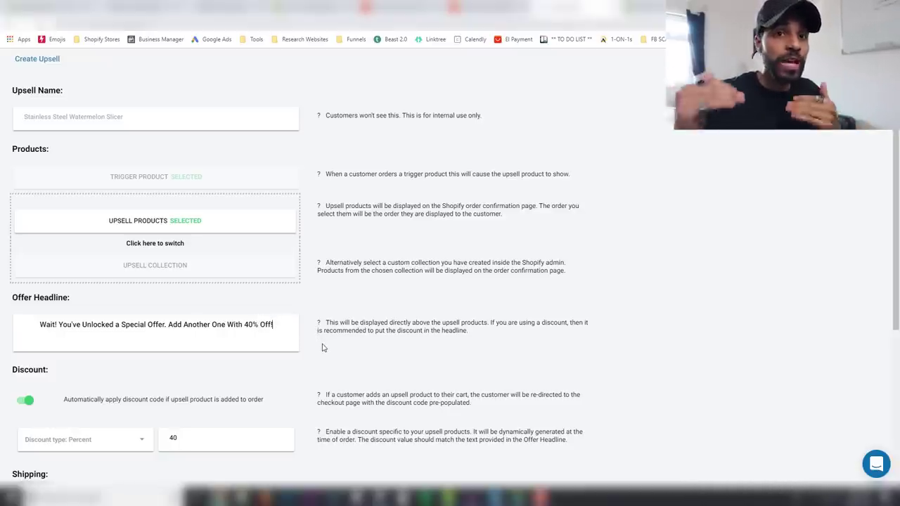
Set the upsell's countdown timer to 5 minutes and save the new upsell
{"action": "scroll", "coordinate": [337, 344], "scroll_direction": "down", "scroll_amount": 3}
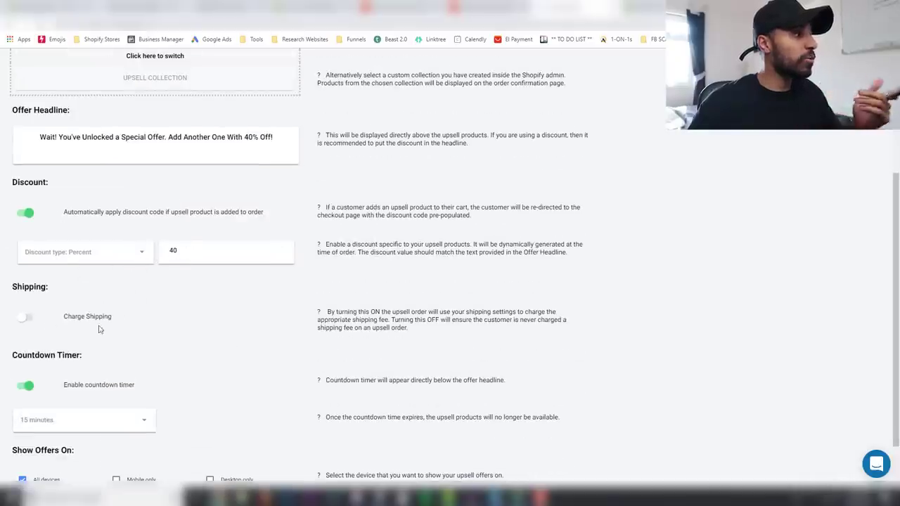
{"action": "scroll", "coordinate": [125, 332], "scroll_direction": "down", "scroll_amount": 1}
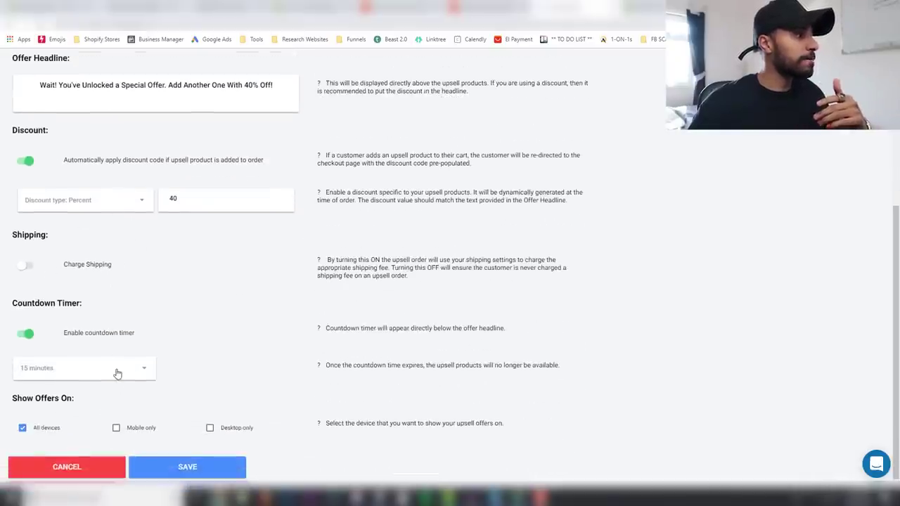
{"action": "left_click", "coordinate": [117, 371]}
{"action": "left_click", "coordinate": [416, 231]}
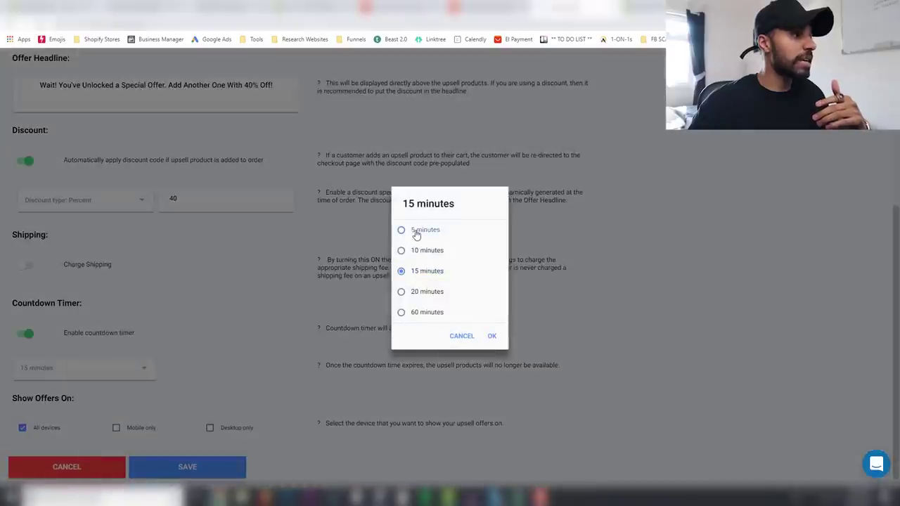
{"action": "left_click", "coordinate": [491, 337]}
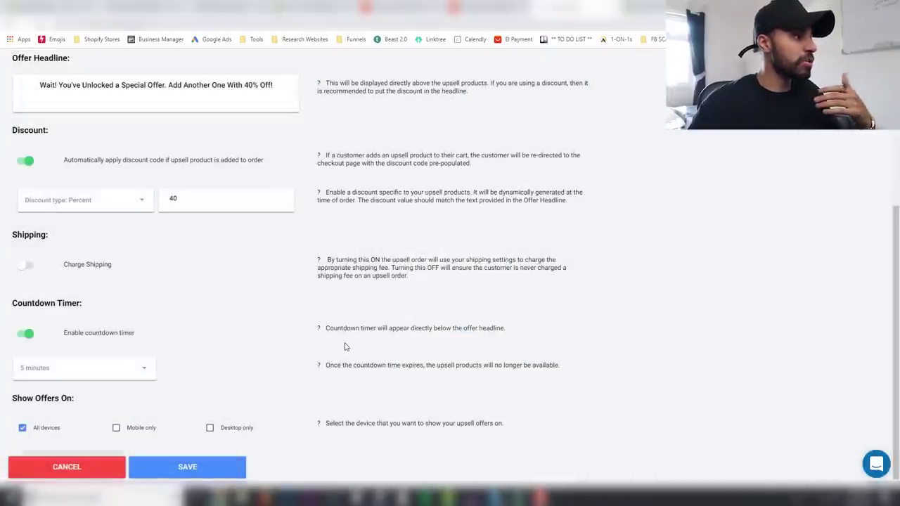
{"action": "left_click", "coordinate": [190, 469]}
{"action": "left_click", "coordinate": [490, 294]}
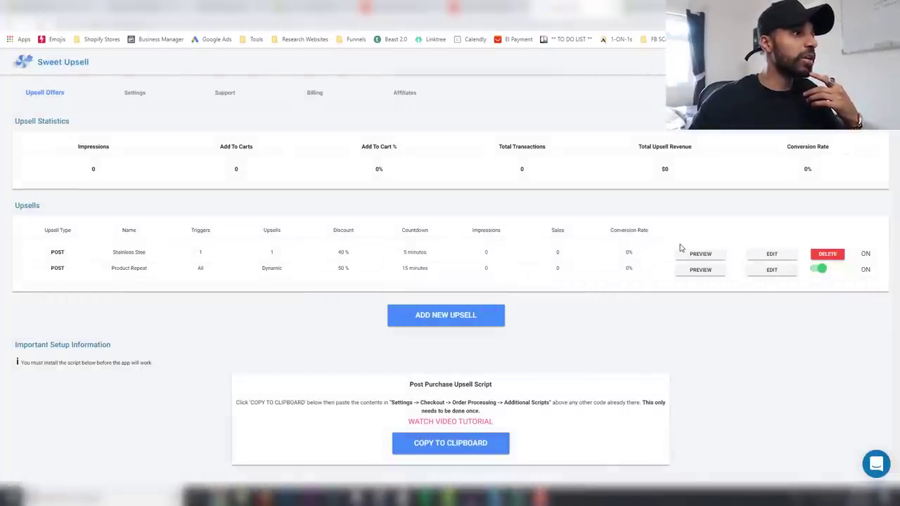
Preview the new watermelon slicer upsell in its mobile version and exit the preview
{"action": "left_click", "coordinate": [699, 255]}
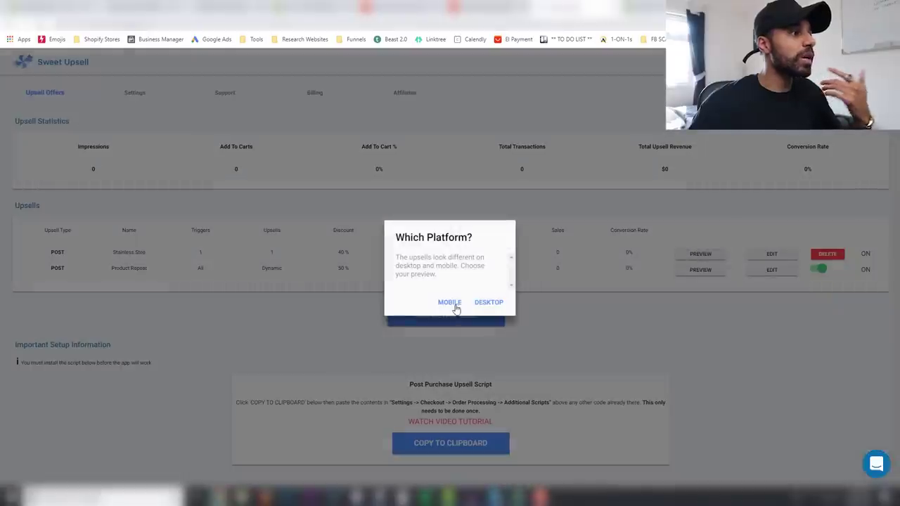
{"action": "left_click", "coordinate": [449, 304]}
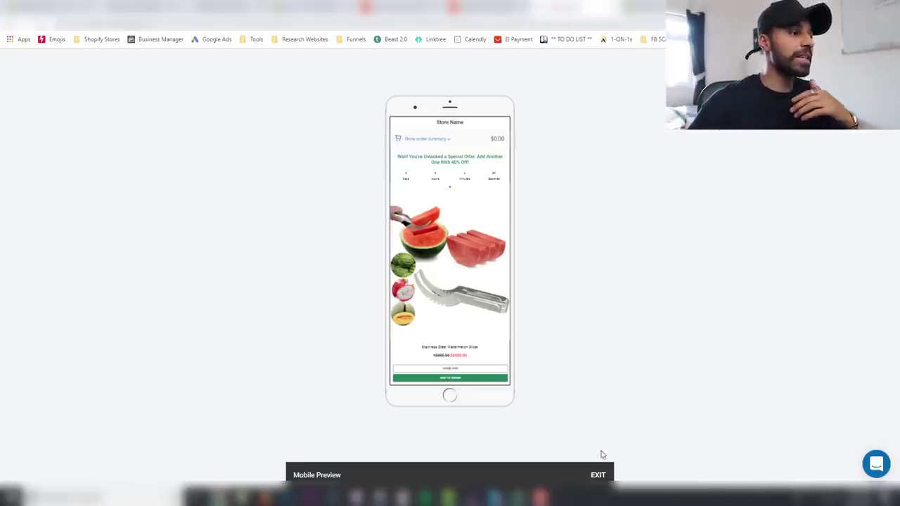
{"action": "left_click", "coordinate": [597, 475]}
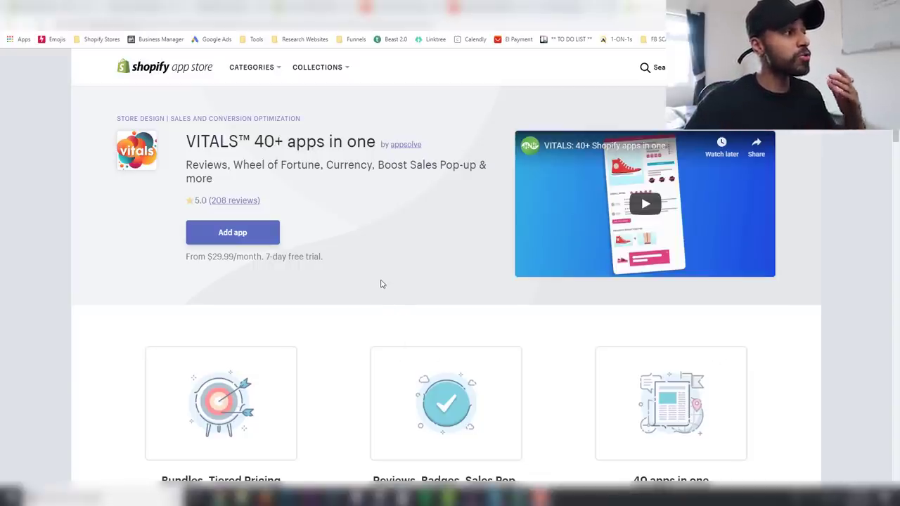
Examine the feature summaries, description and media gallery on the VITALS 40+ apps in one listing in the Shopify App Store
{"action": "scroll", "coordinate": [383, 281], "scroll_direction": "down", "scroll_amount": 1}
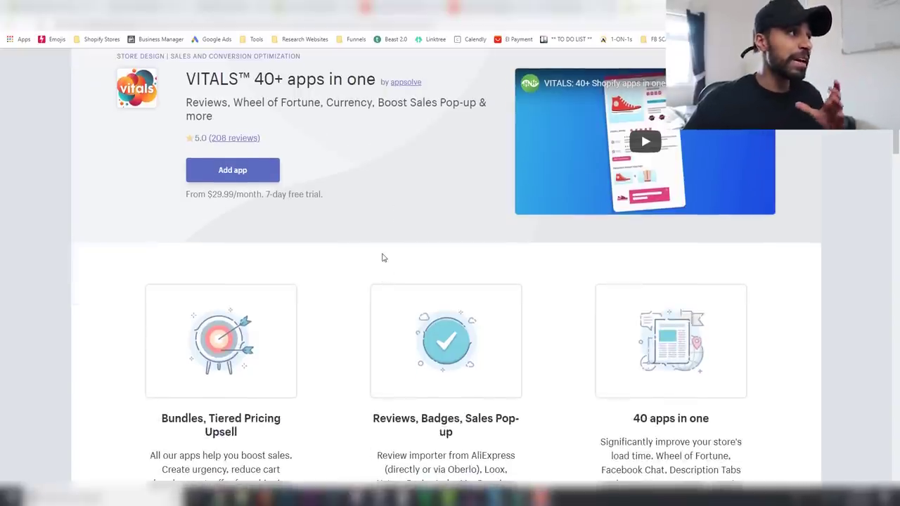
{"action": "scroll", "coordinate": [382, 257], "scroll_direction": "up", "scroll_amount": 1}
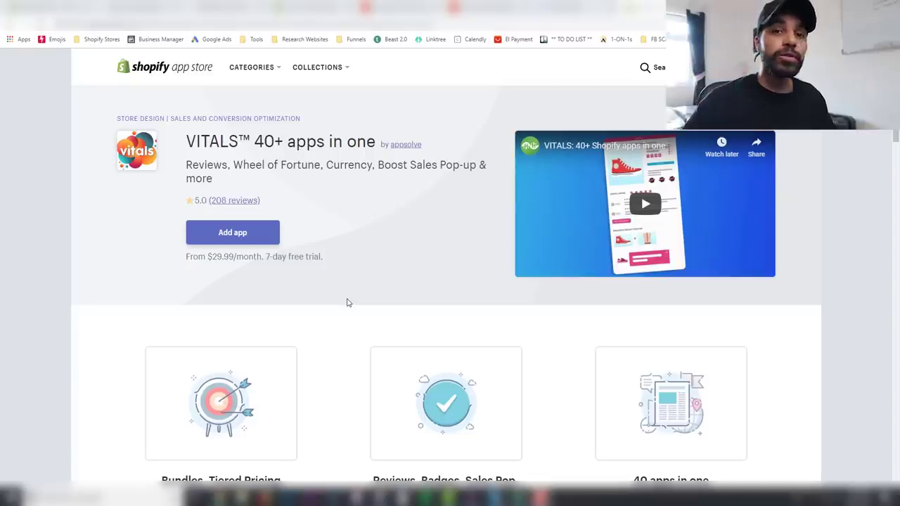
{"action": "scroll", "coordinate": [338, 285], "scroll_direction": "down", "scroll_amount": 4}
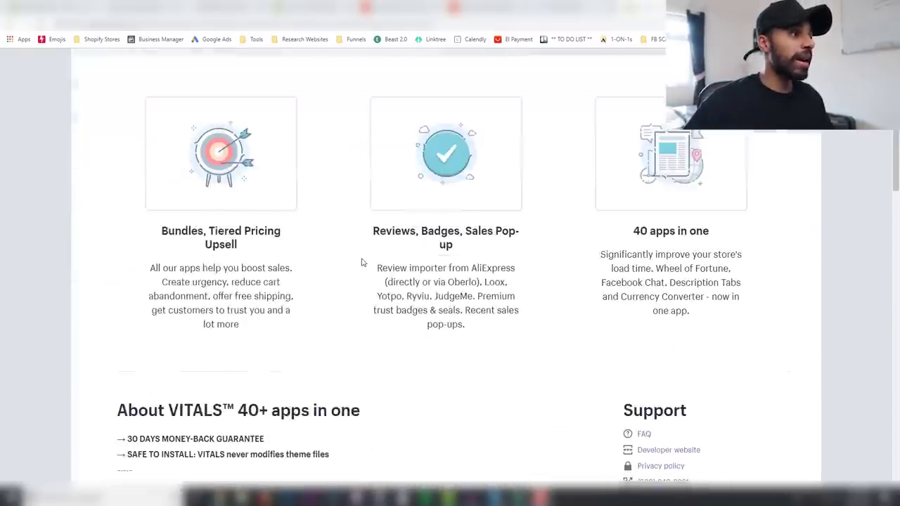
{"action": "scroll", "coordinate": [362, 264], "scroll_direction": "down", "scroll_amount": 1}
{"action": "scroll", "coordinate": [365, 270], "scroll_direction": "up", "scroll_amount": 1}
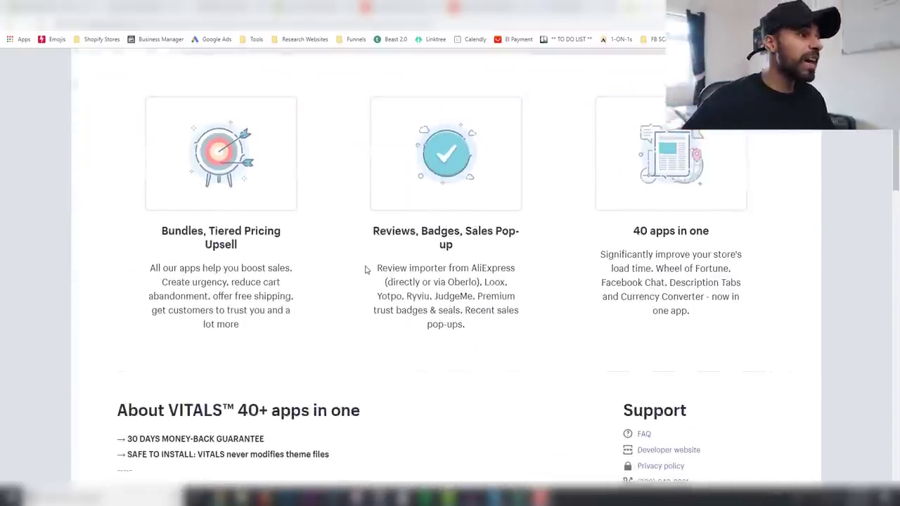
{"action": "scroll", "coordinate": [619, 307], "scroll_direction": "down", "scroll_amount": 4}
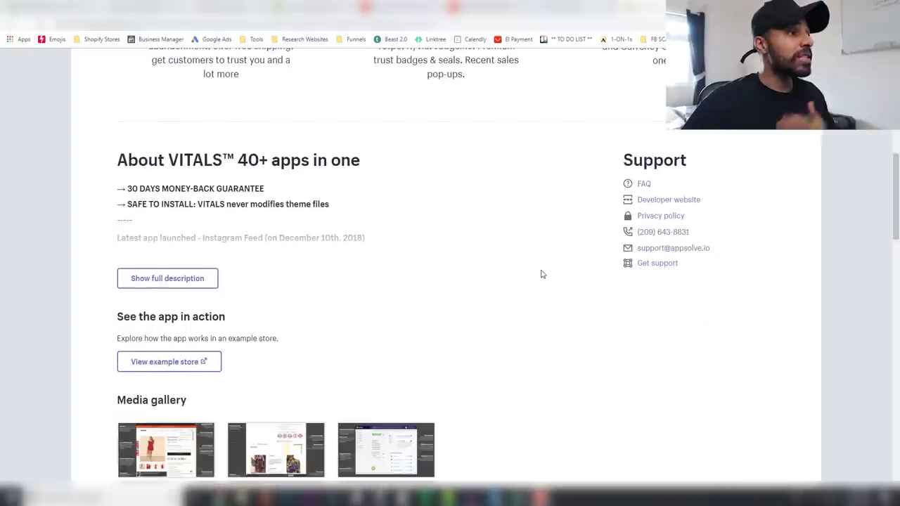
{"action": "scroll", "coordinate": [541, 275], "scroll_direction": "down", "scroll_amount": 1}
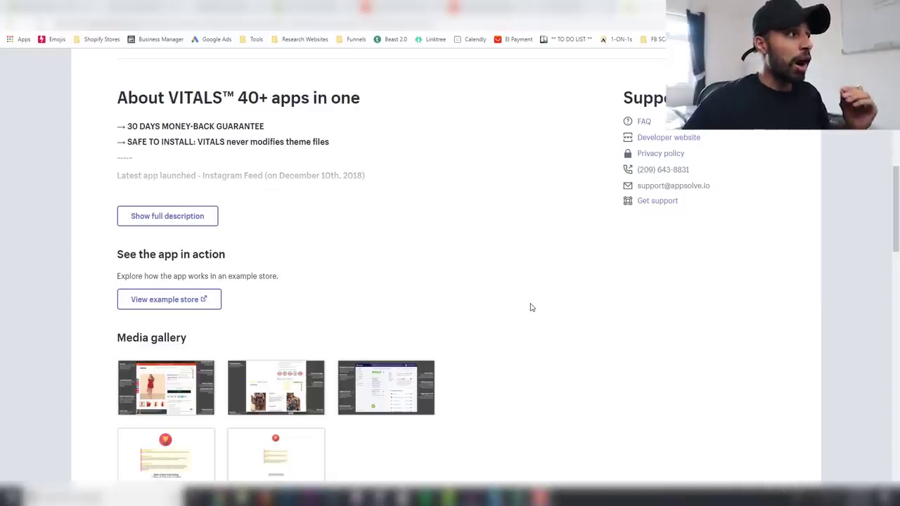
{"action": "scroll", "coordinate": [532, 308], "scroll_direction": "down", "scroll_amount": 2}
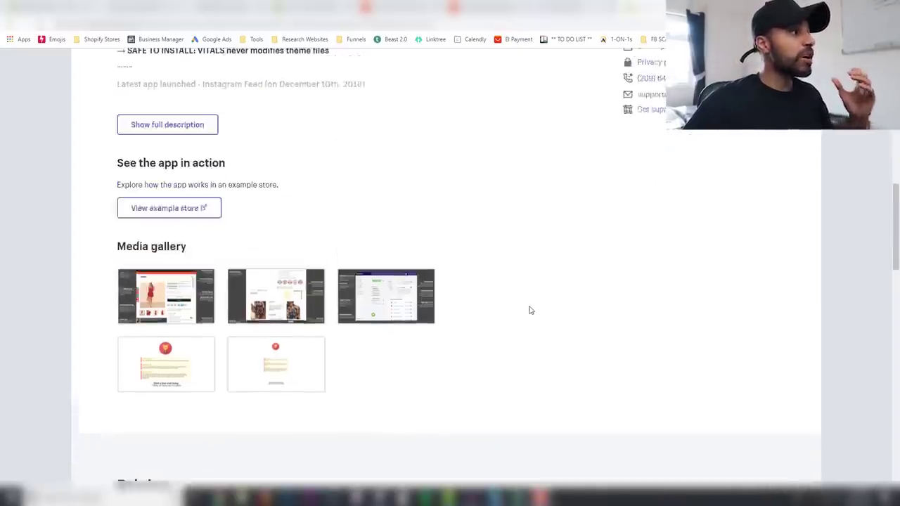
Return to the VITALS listing's header and highlight Wheel of Fortune and Currency, Boost in its tagline
{"action": "scroll", "coordinate": [531, 310], "scroll_direction": "up", "scroll_amount": 5}
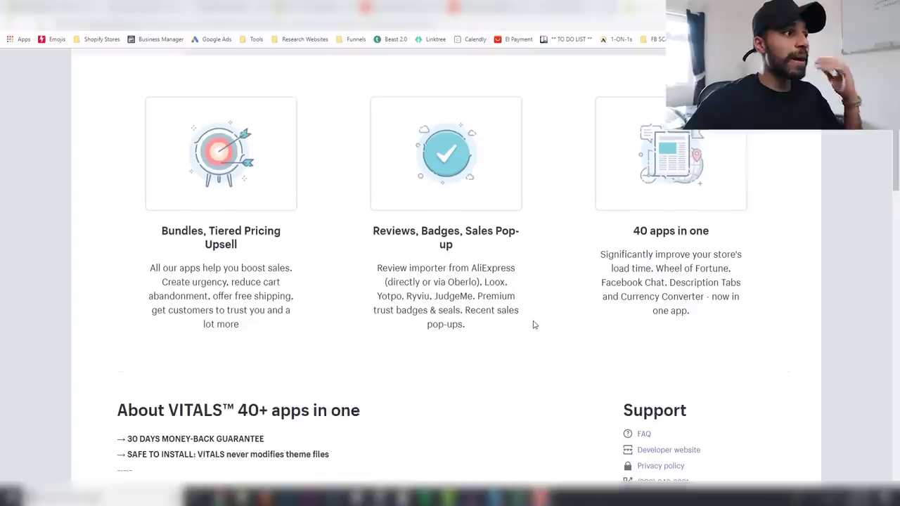
{"action": "scroll", "coordinate": [534, 325], "scroll_direction": "up", "scroll_amount": 1}
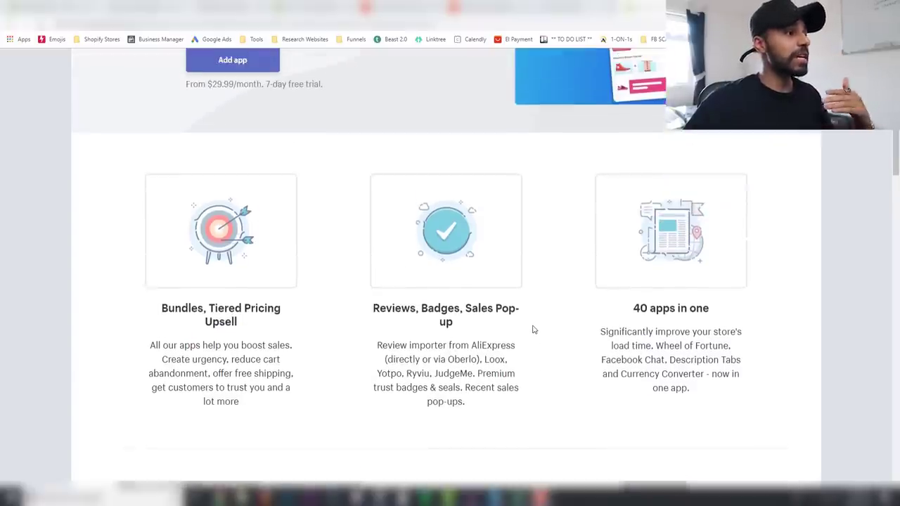
{"action": "scroll", "coordinate": [535, 332], "scroll_direction": "up", "scroll_amount": 2}
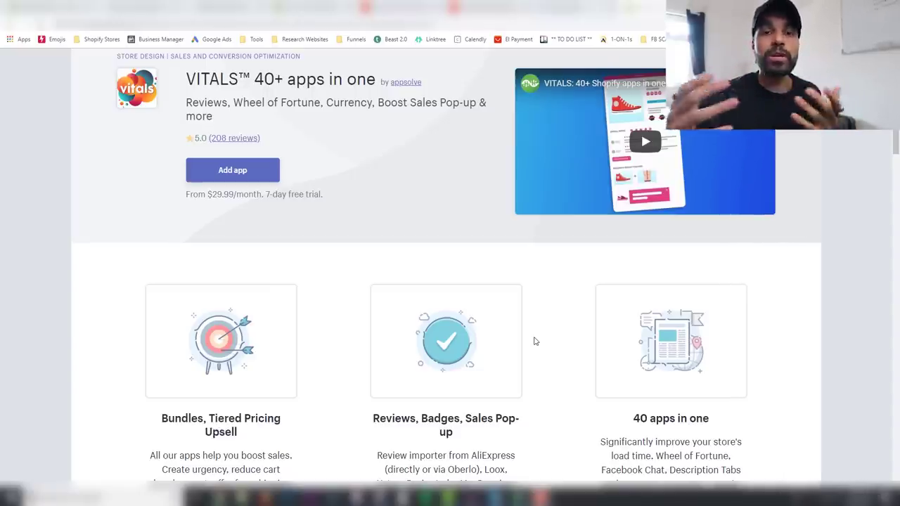
{"action": "scroll", "coordinate": [548, 309], "scroll_direction": "up", "scroll_amount": 1}
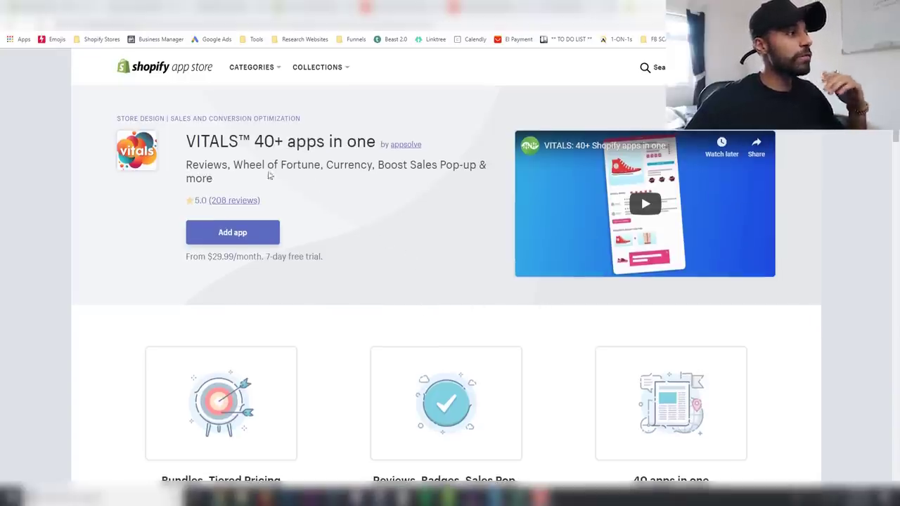
{"action": "left_click_drag", "start_coordinate": [237, 166], "coordinate": [320, 166]}
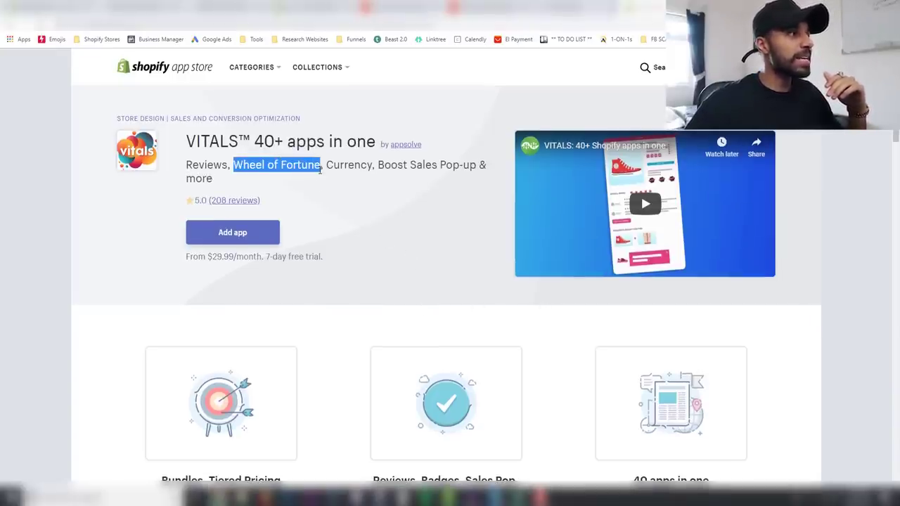
{"action": "left_click_drag", "start_coordinate": [327, 166], "coordinate": [408, 166]}
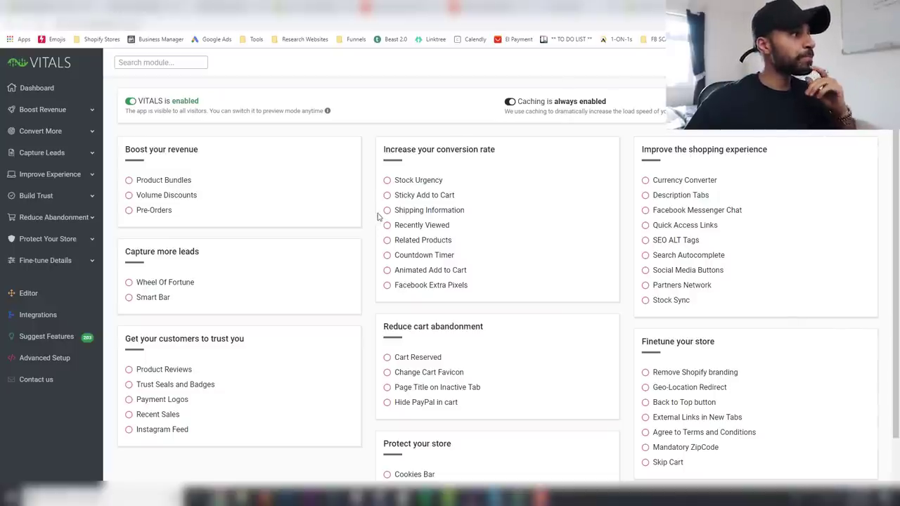
Look through the module groups on the VITALS dashboard and open the Shipping Information module
{"action": "scroll", "coordinate": [401, 221], "scroll_direction": "down", "scroll_amount": 1}
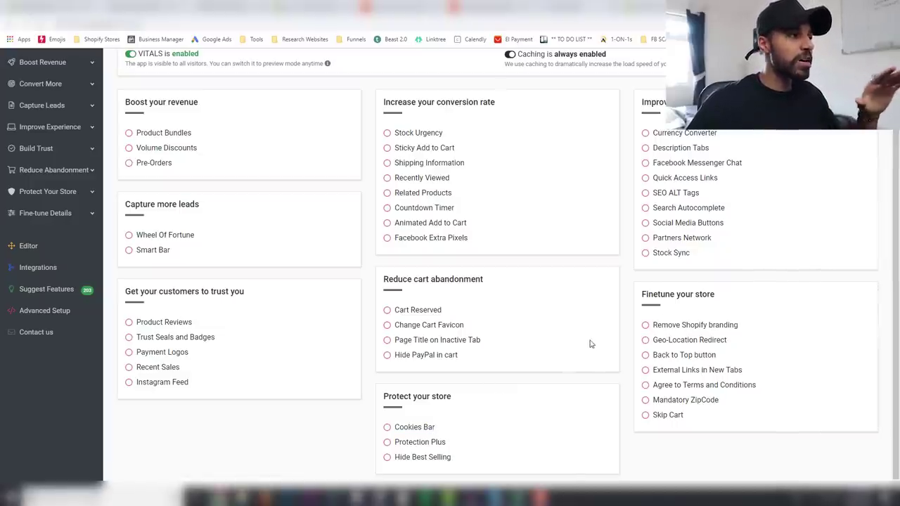
{"action": "scroll", "coordinate": [575, 343], "scroll_direction": "up", "scroll_amount": 1}
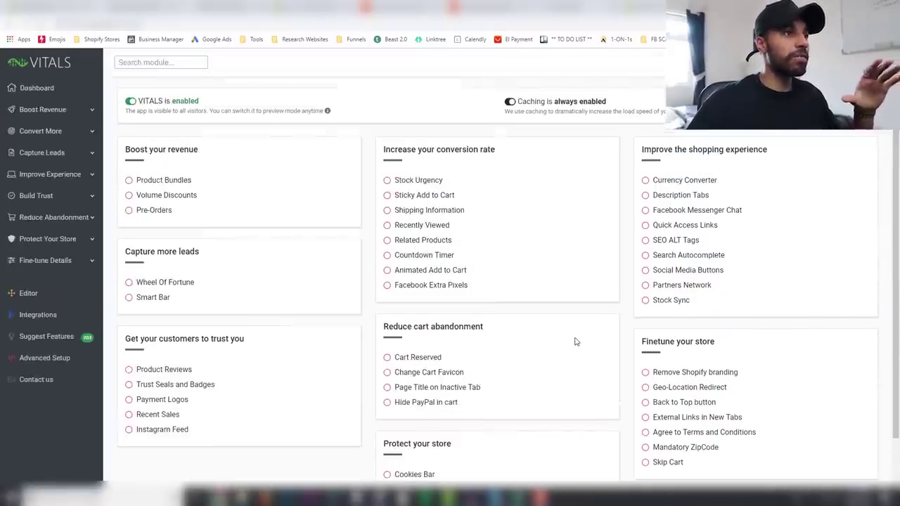
{"action": "scroll", "coordinate": [575, 343], "scroll_direction": "down", "scroll_amount": 1}
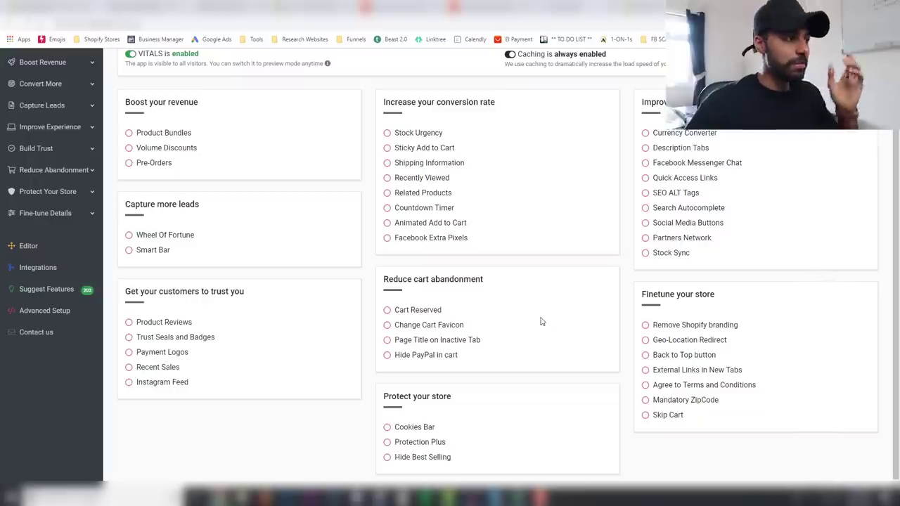
{"action": "left_click", "coordinate": [439, 164]}
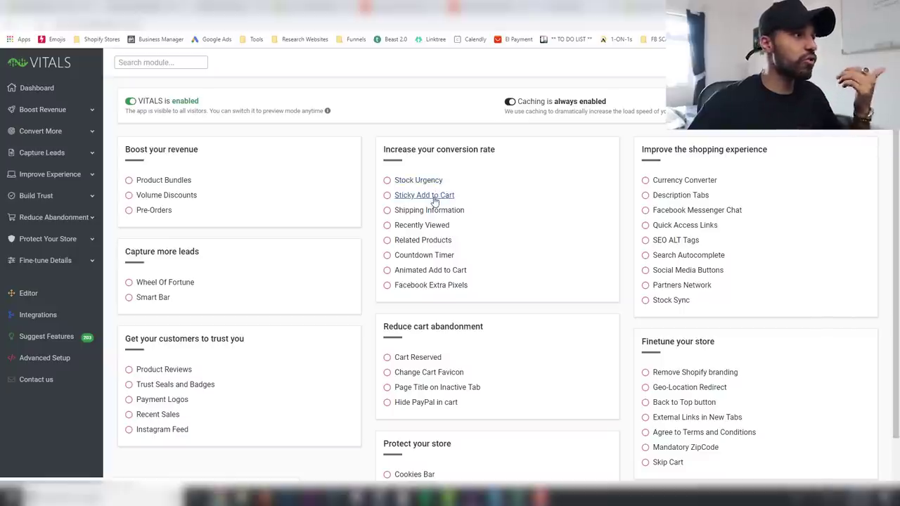
Open the Sticky Add to Cart module in VITALS, enable it and save the modified settings
{"action": "left_click", "coordinate": [434, 199]}
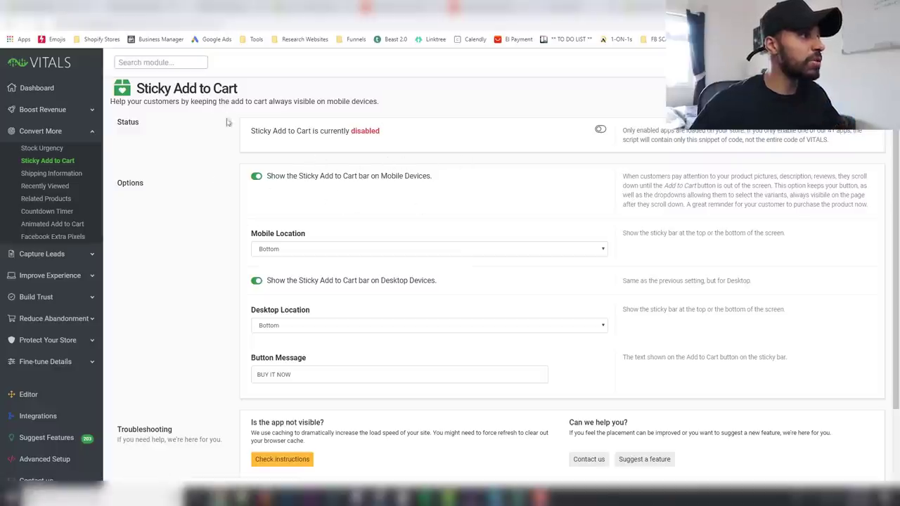
{"action": "left_click", "coordinate": [601, 133]}
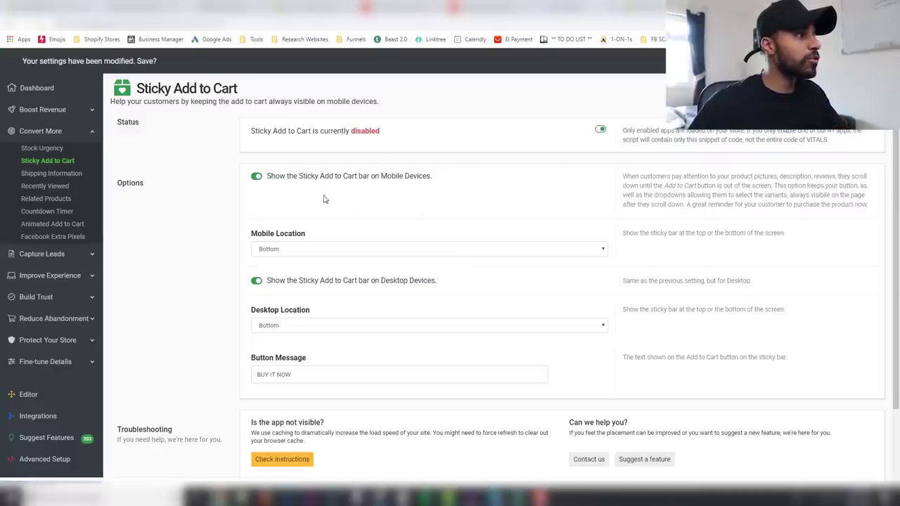
Highlight Mobile Devices and Desktop Devices in the Sticky Add to Cart display options
{"action": "left_click_drag", "start_coordinate": [387, 177], "coordinate": [432, 177]}
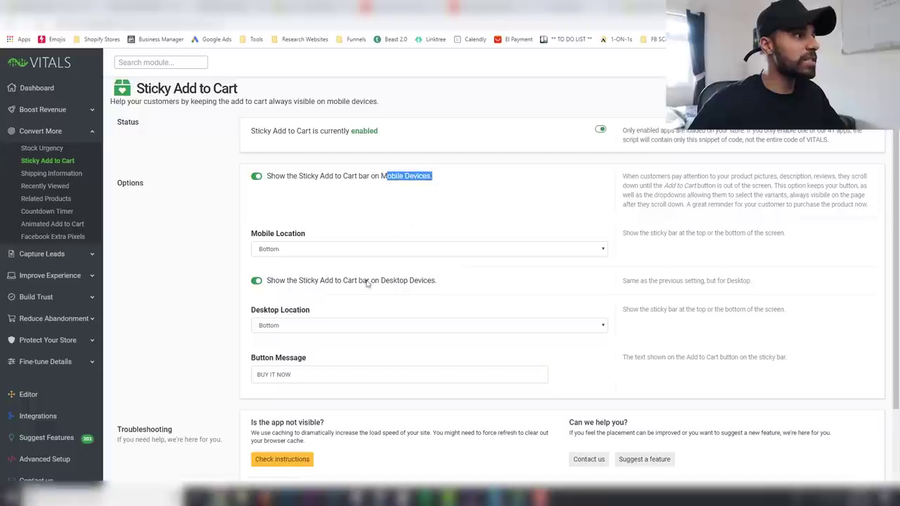
{"action": "left_click_drag", "start_coordinate": [387, 281], "coordinate": [443, 289]}
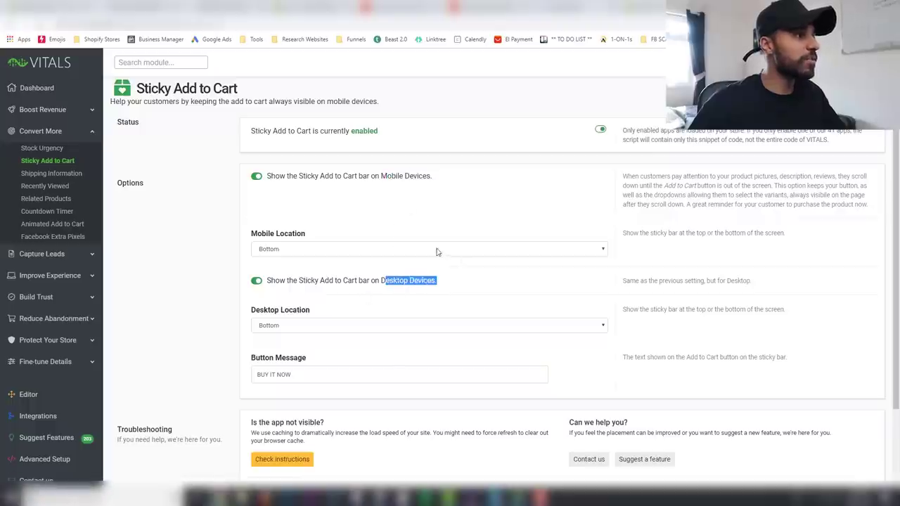
{"action": "left_click", "coordinate": [494, 229]}
Check the Mobile Location and Desktop Location choices and the Button Message of the sticky bar
{"action": "left_click", "coordinate": [263, 252]}
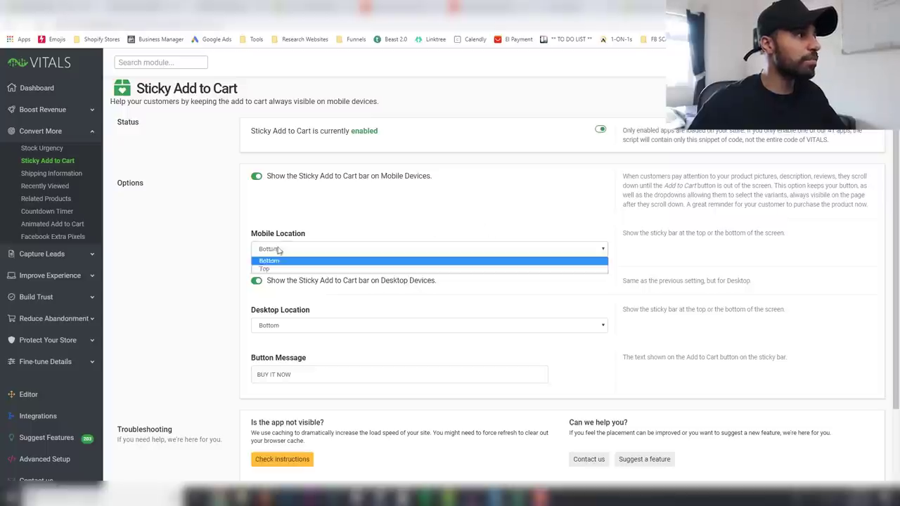
{"action": "left_click", "coordinate": [224, 287]}
{"action": "left_click", "coordinate": [296, 328]}
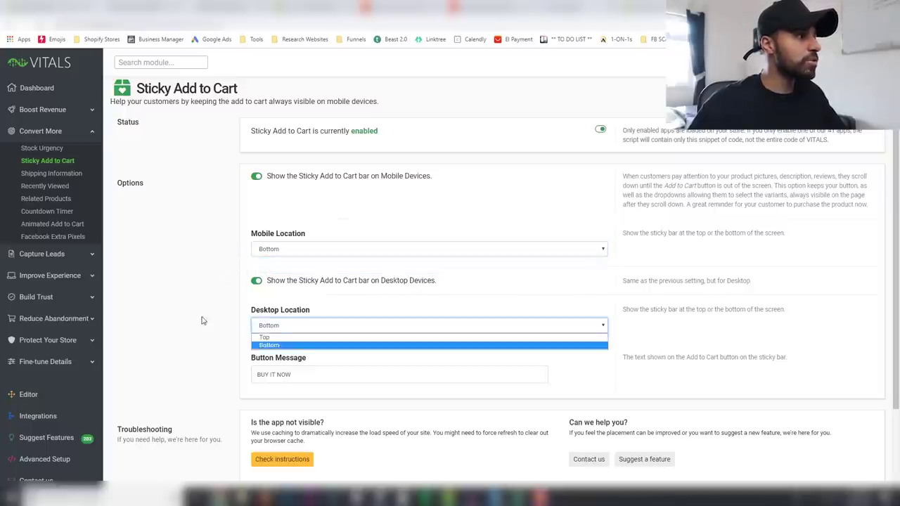
{"action": "left_click", "coordinate": [202, 321]}
{"action": "scroll", "coordinate": [197, 336], "scroll_direction": "down", "scroll_amount": 1}
{"action": "left_click", "coordinate": [308, 293]}
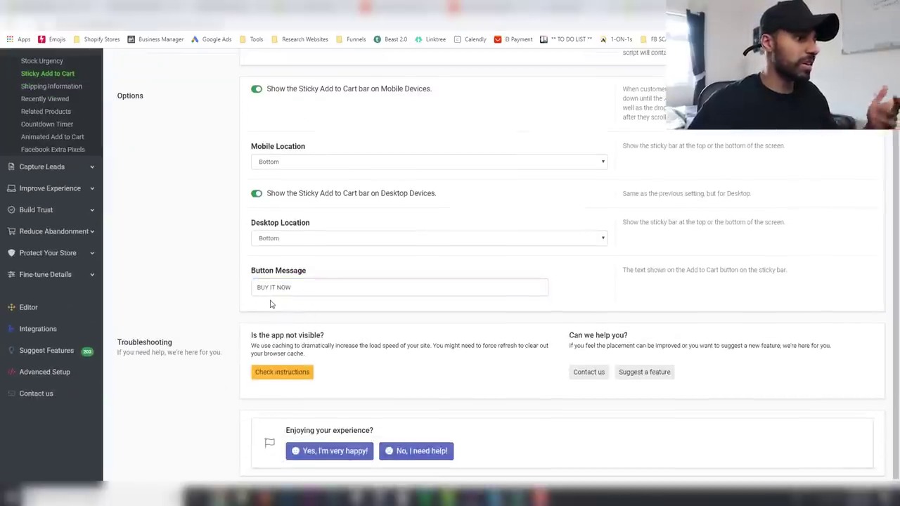
{"action": "scroll", "coordinate": [227, 289], "scroll_direction": "up", "scroll_amount": 1}
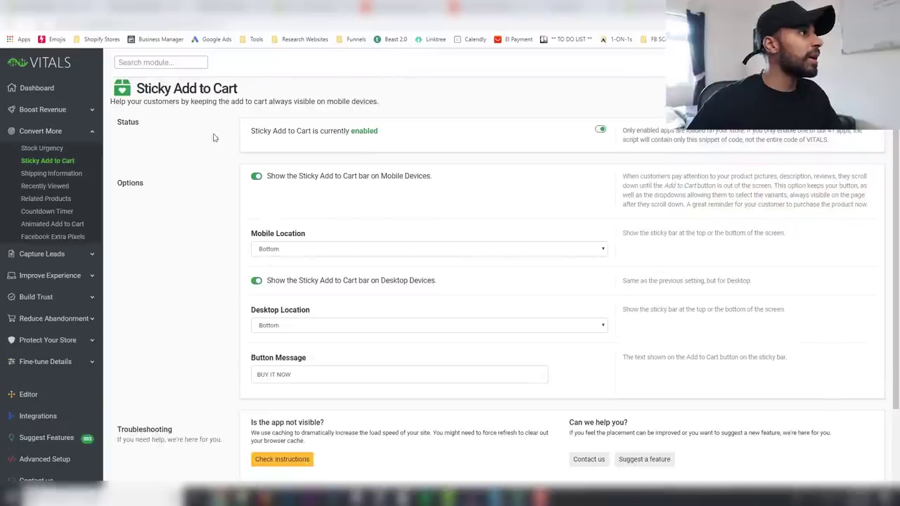
Switch to the store's AMAZING Veg Slicer product page, look through it down to the reviews and reload it
{"action": "left_click", "coordinate": [225, 8]}
{"action": "scroll", "coordinate": [99, 207], "scroll_direction": "down", "scroll_amount": 3}
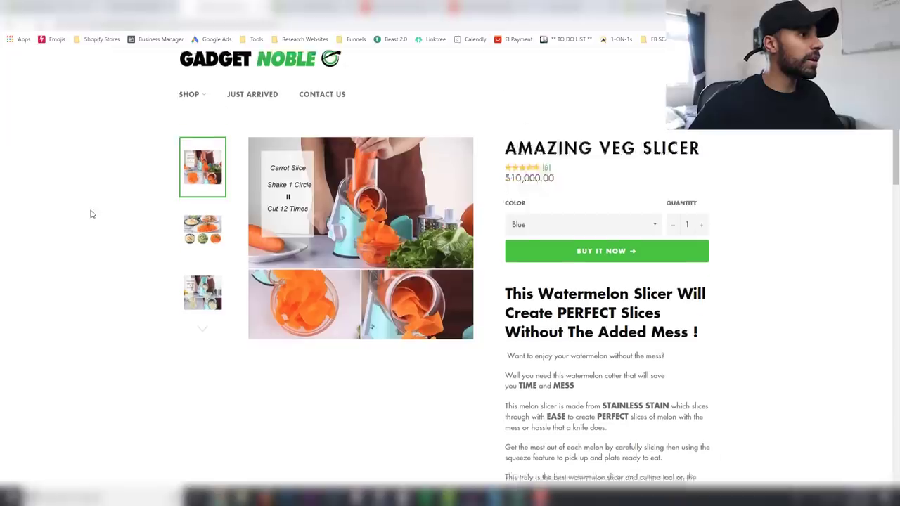
{"action": "scroll", "coordinate": [105, 205], "scroll_direction": "down", "scroll_amount": 8}
{"action": "scroll", "coordinate": [151, 242], "scroll_direction": "up", "scroll_amount": 10}
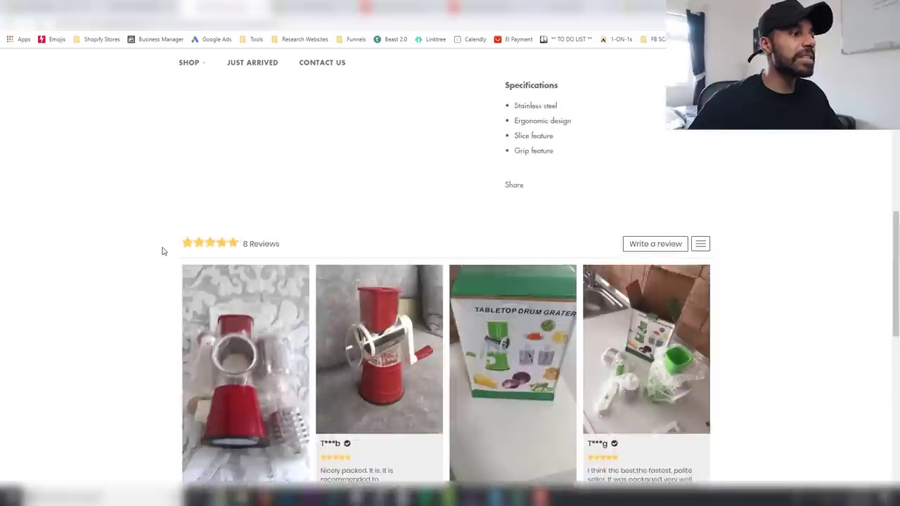
{"action": "scroll", "coordinate": [163, 254], "scroll_direction": "up", "scroll_amount": 3}
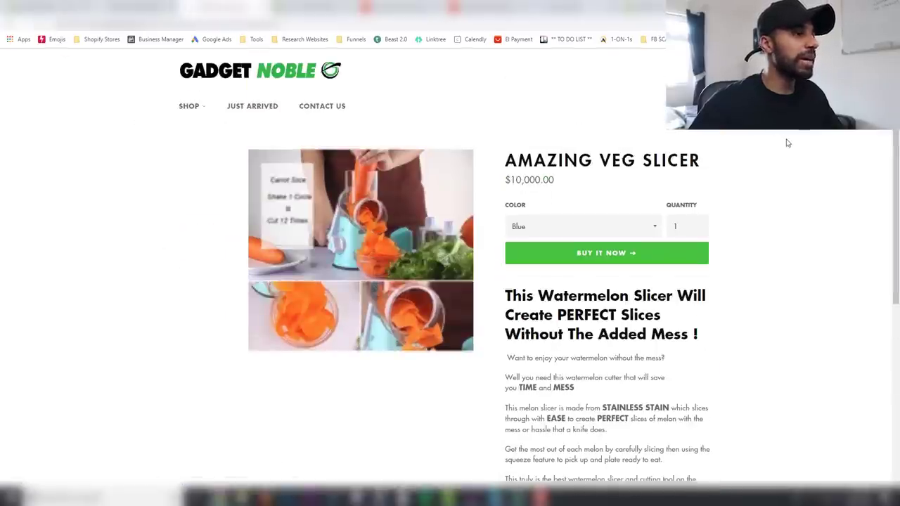
Examine the sticky add-to-cart bar on the AMAZING Veg Slicer page and view its color choices
{"action": "scroll", "coordinate": [767, 168], "scroll_direction": "down", "scroll_amount": 5}
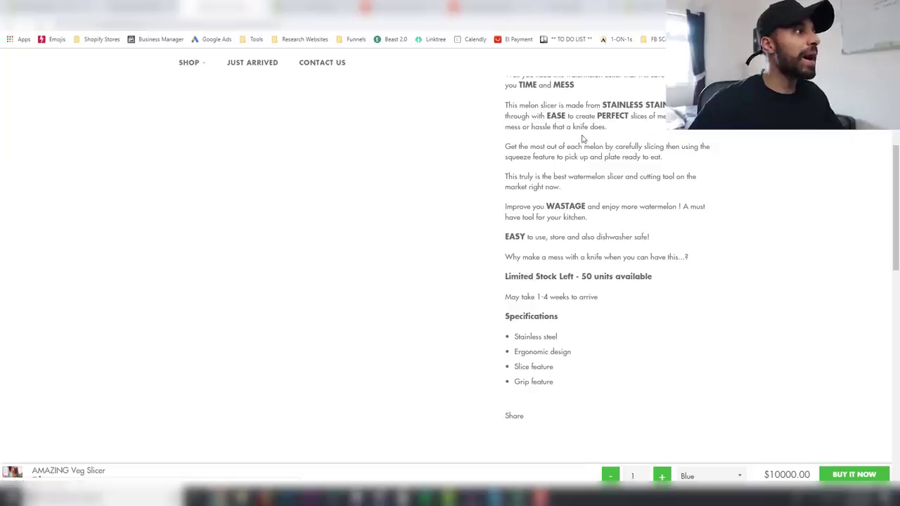
{"action": "scroll", "coordinate": [582, 139], "scroll_direction": "up", "scroll_amount": 4}
{"action": "scroll", "coordinate": [598, 176], "scroll_direction": "down", "scroll_amount": 2}
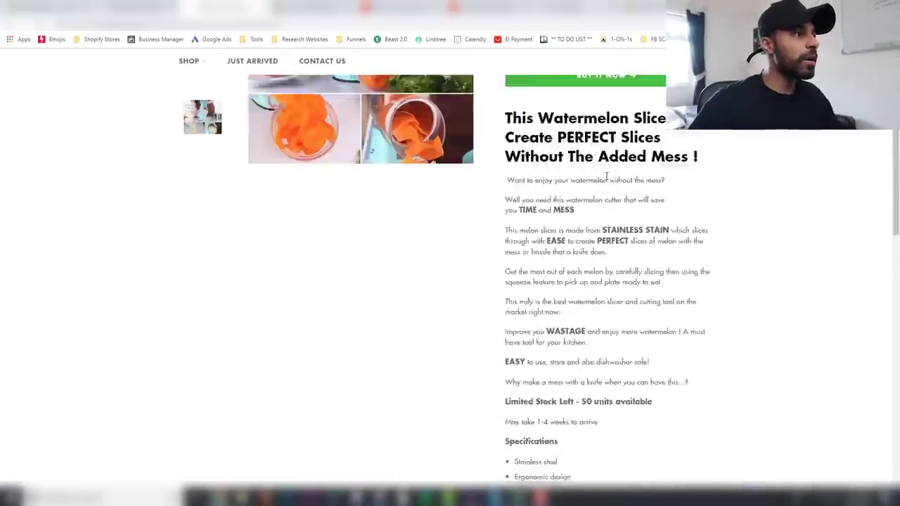
{"action": "scroll", "coordinate": [492, 254], "scroll_direction": "down", "scroll_amount": 3}
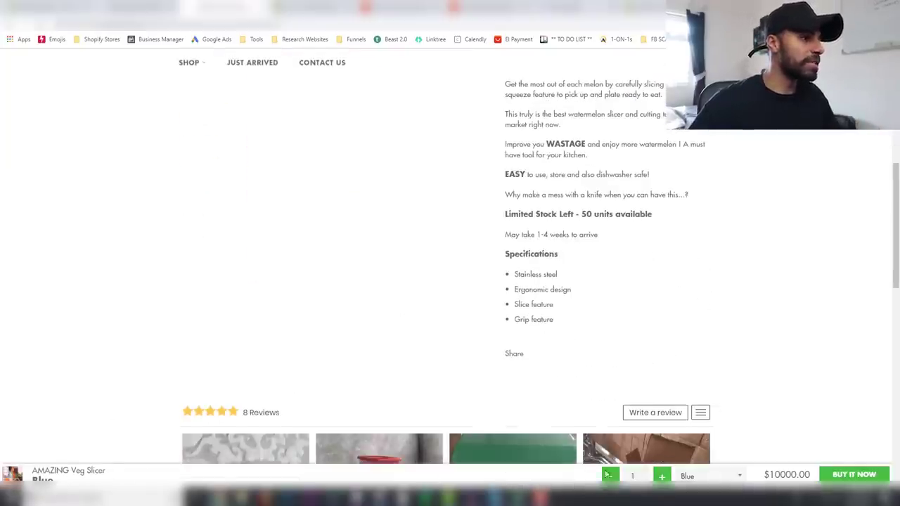
{"action": "left_click", "coordinate": [737, 478]}
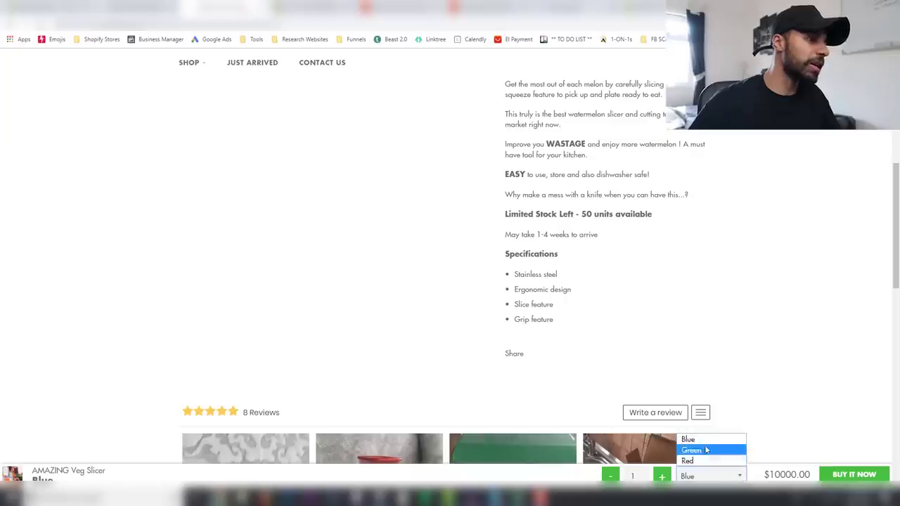
{"action": "left_click", "coordinate": [781, 417]}
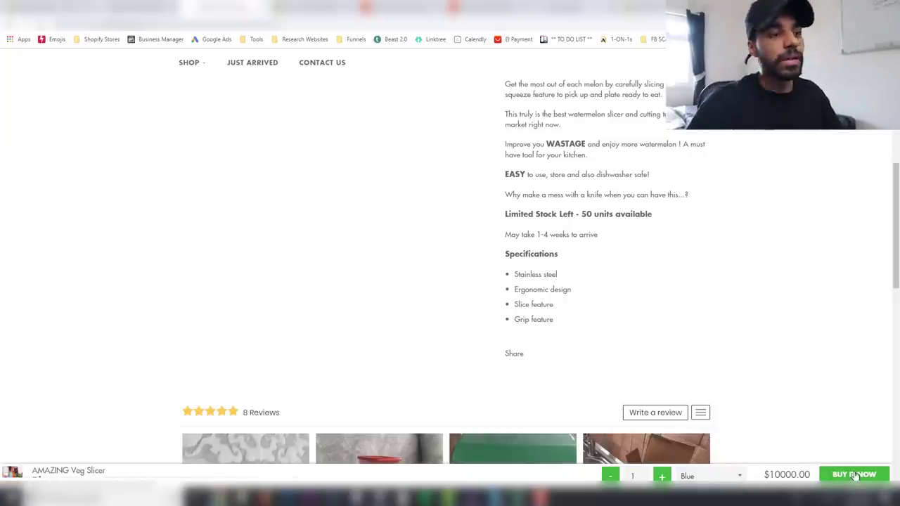
Inspect the AMAZING Veg Slicer page with the browser's developer tools in the responsive mobile view
{"action": "scroll", "coordinate": [798, 401], "scroll_direction": "up", "scroll_amount": 5}
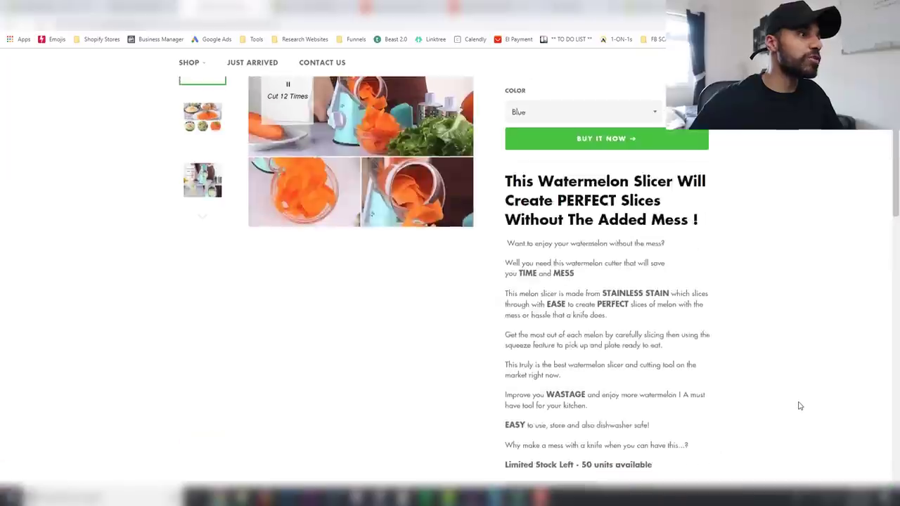
{"action": "right_click", "coordinate": [718, 295]}
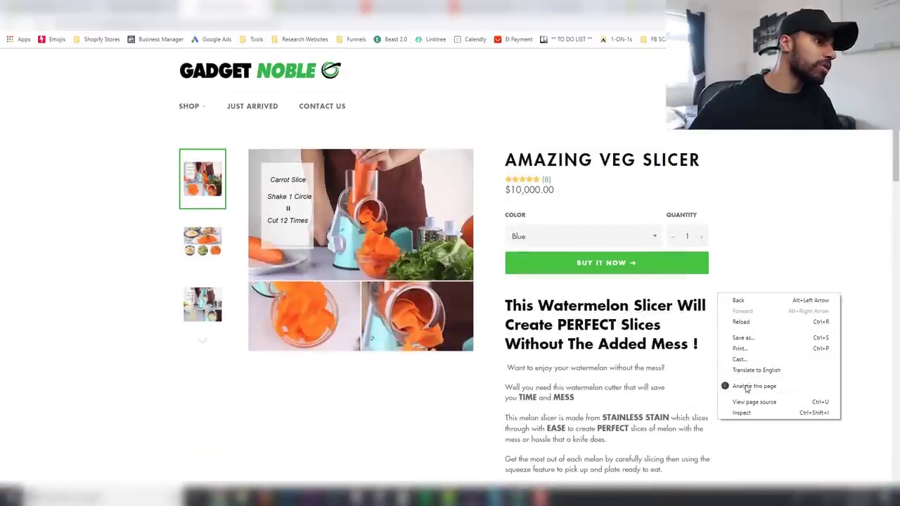
{"action": "left_click", "coordinate": [740, 417]}
{"action": "right_click", "coordinate": [738, 393]}
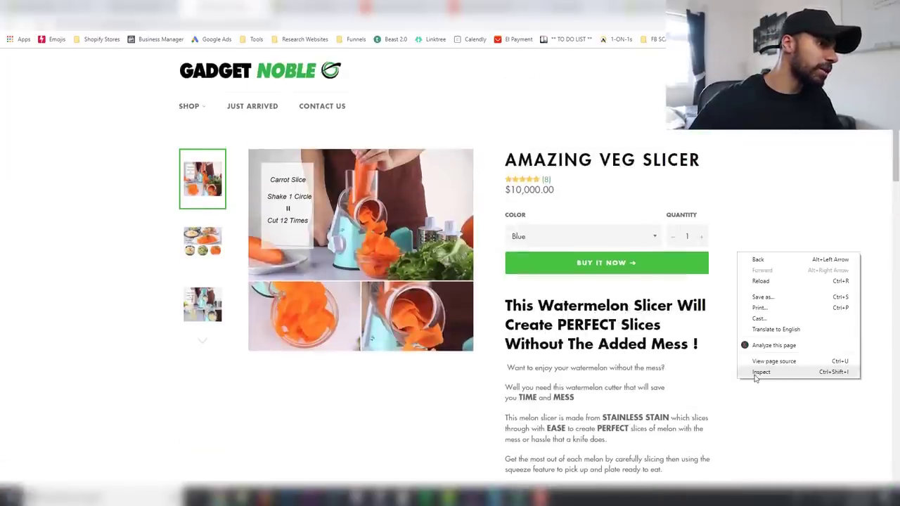
{"action": "left_click", "coordinate": [752, 387]}
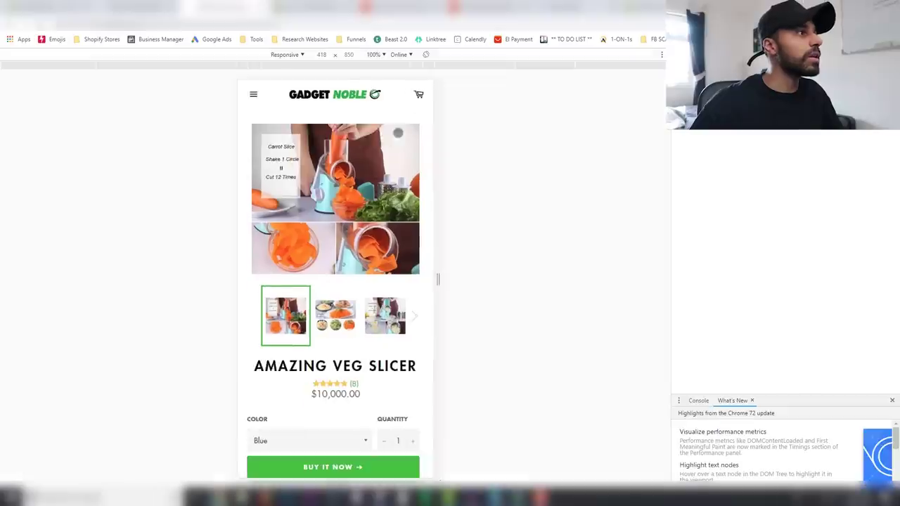
Examine the sticky bar in the mobile view down through the reviews and try its BUY IT NOW button
{"action": "scroll", "coordinate": [337, 229], "scroll_direction": "down", "scroll_amount": 3}
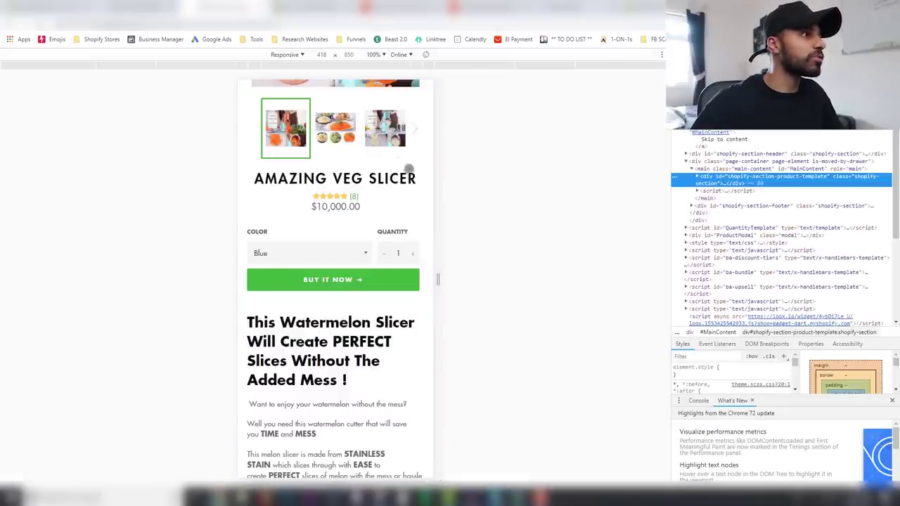
{"action": "scroll", "coordinate": [391, 211], "scroll_direction": "down", "scroll_amount": 10}
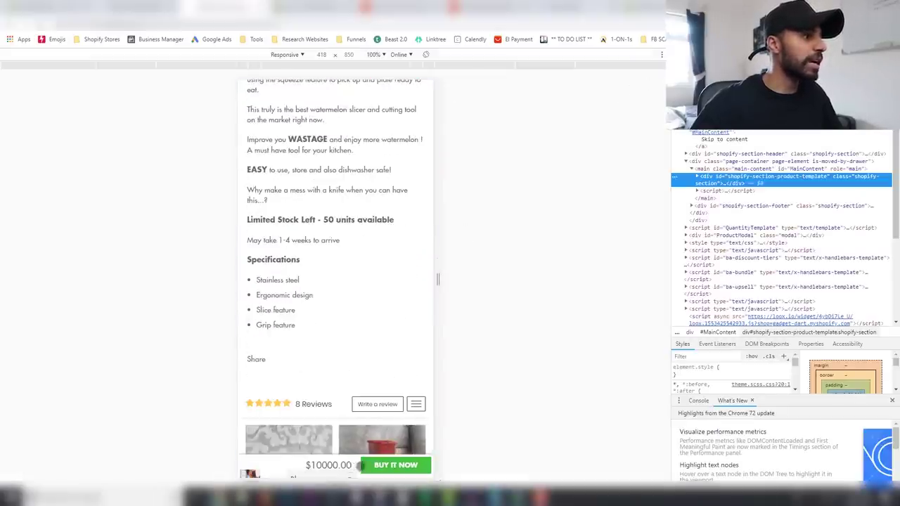
{"action": "scroll", "coordinate": [354, 398], "scroll_direction": "down", "scroll_amount": 2}
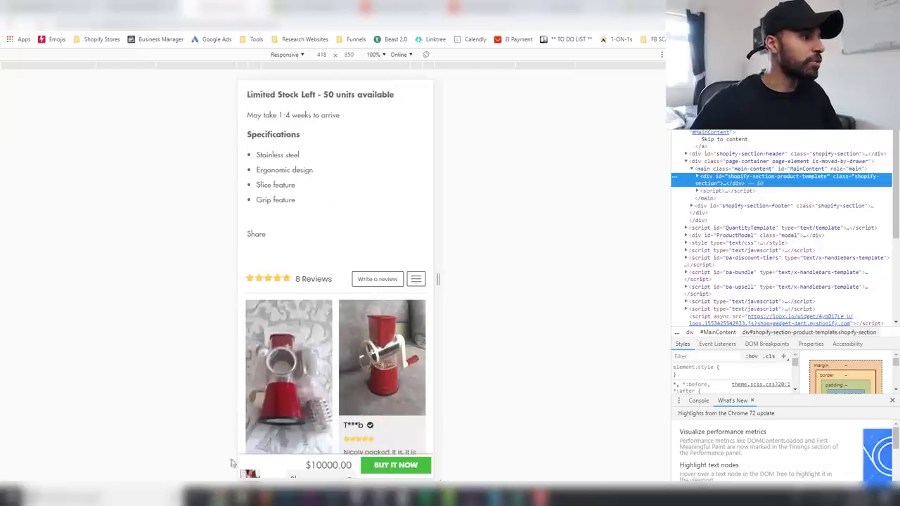
{"action": "scroll", "coordinate": [343, 457], "scroll_direction": "down", "scroll_amount": 3}
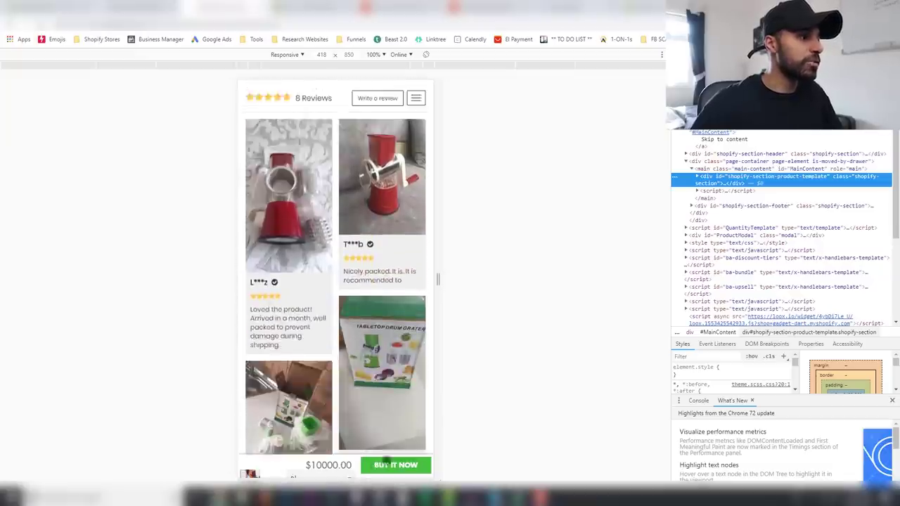
{"action": "left_click", "coordinate": [390, 468]}
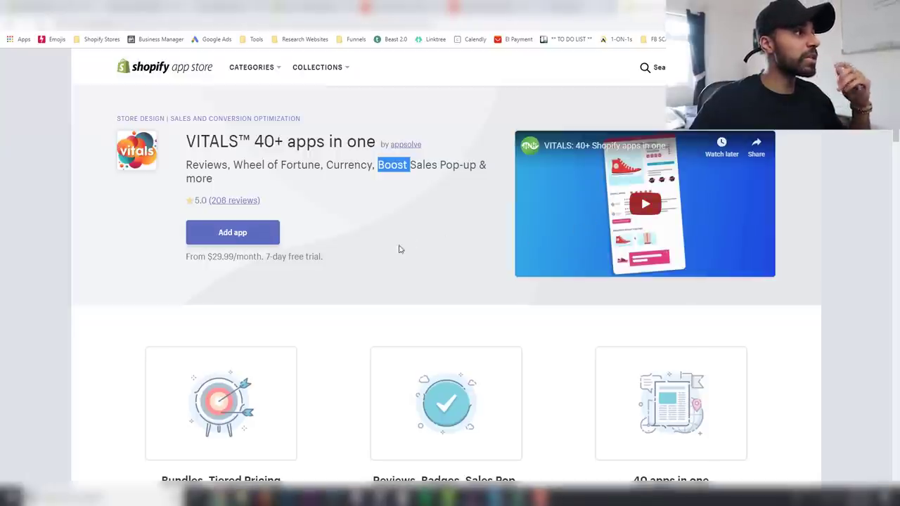
Return to the VITALS listing in the Shopify App Store and highlight its 7-day free trial
{"action": "left_click_drag", "start_coordinate": [266, 258], "coordinate": [327, 263]}
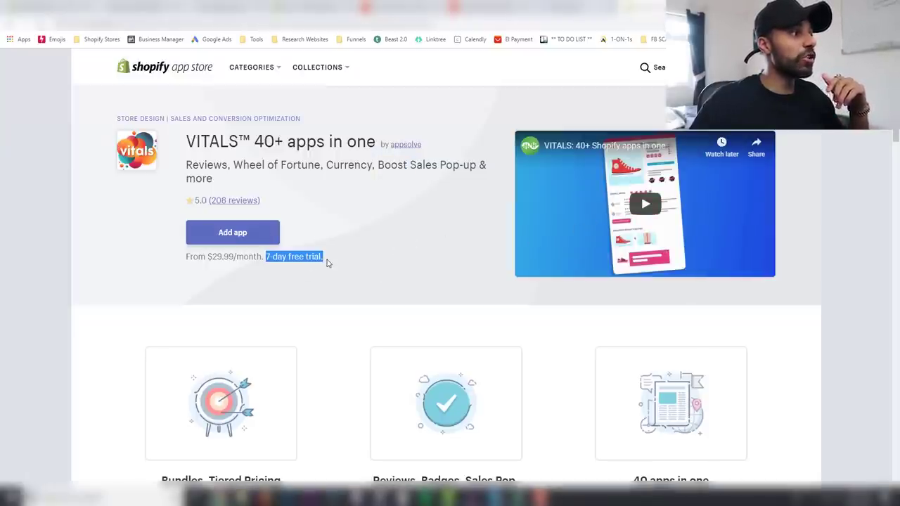